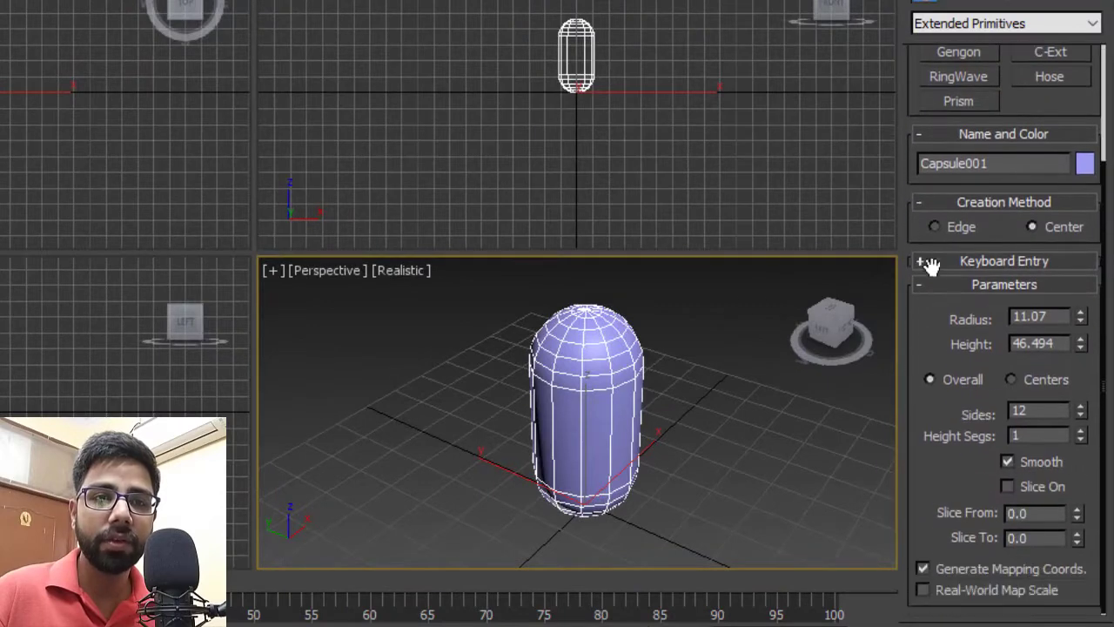
Set the capsule's radius to about 8.081 and height to about 39.985, and try the Centers height mode before returning to Overall.
{"action": "left_click_drag", "start_coordinate": [1083, 320], "coordinate": [1063, 380]}
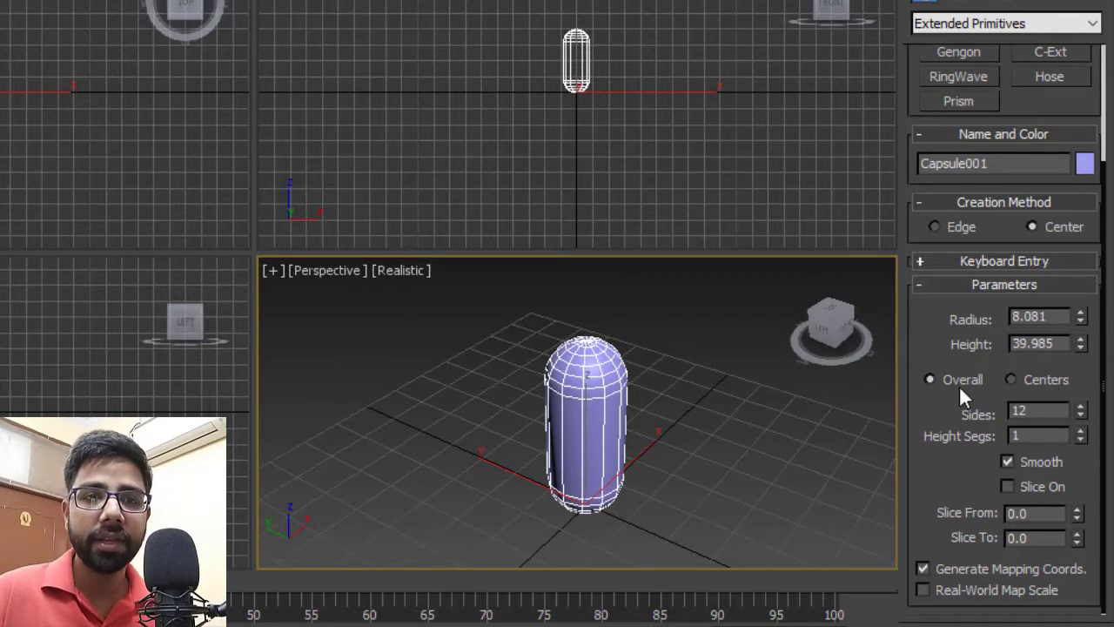
{"action": "double_click", "coordinate": [1016, 344]}
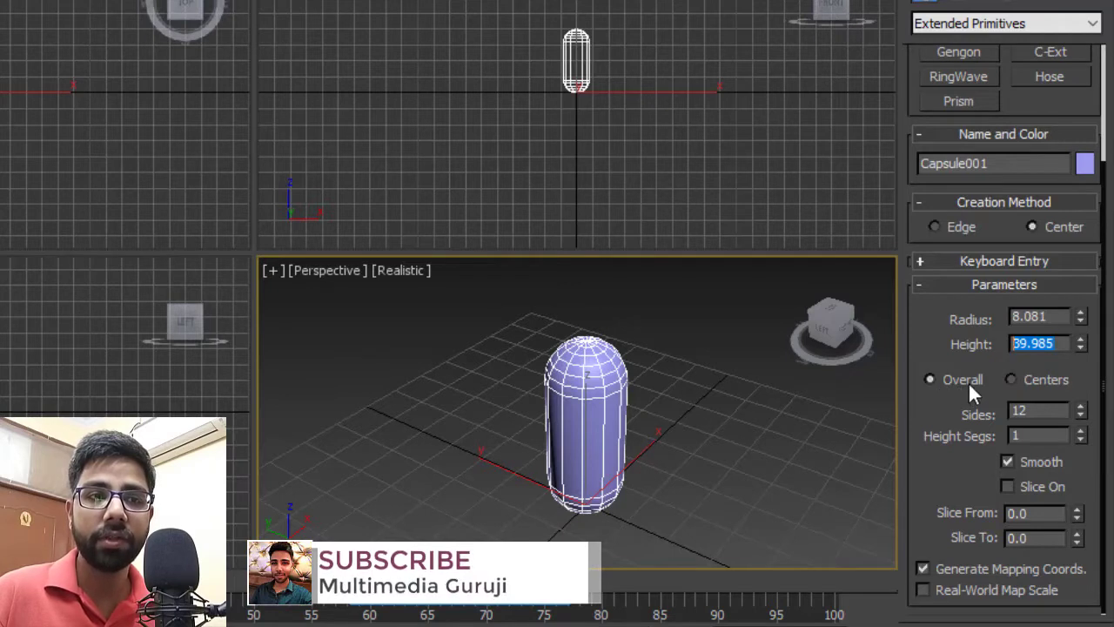
{"action": "left_click", "coordinate": [1031, 382]}
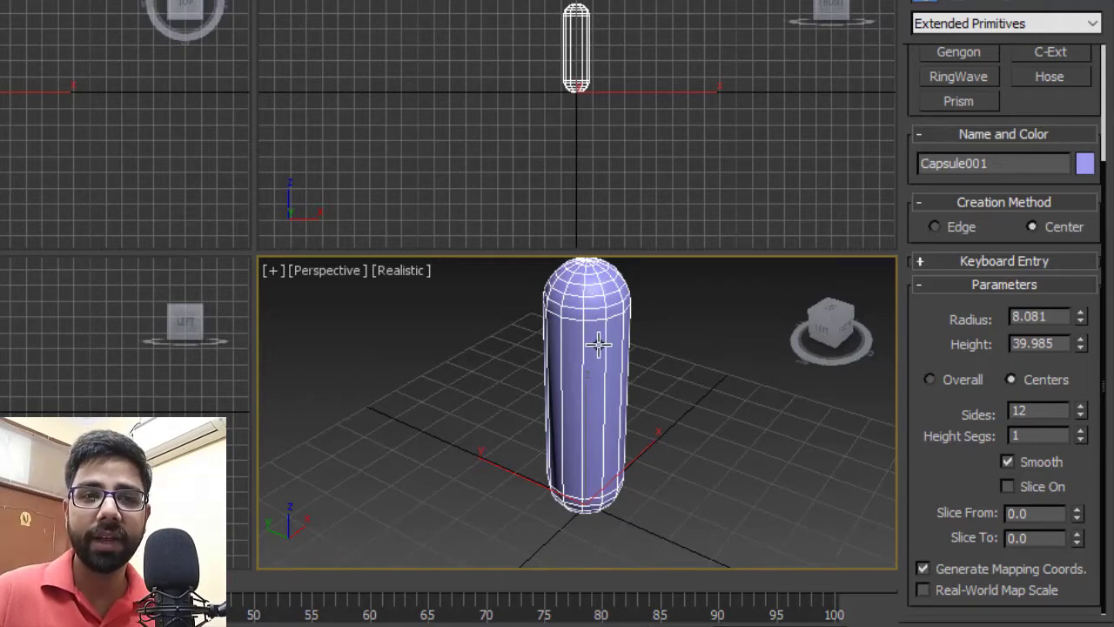
{"action": "left_click", "coordinate": [951, 380]}
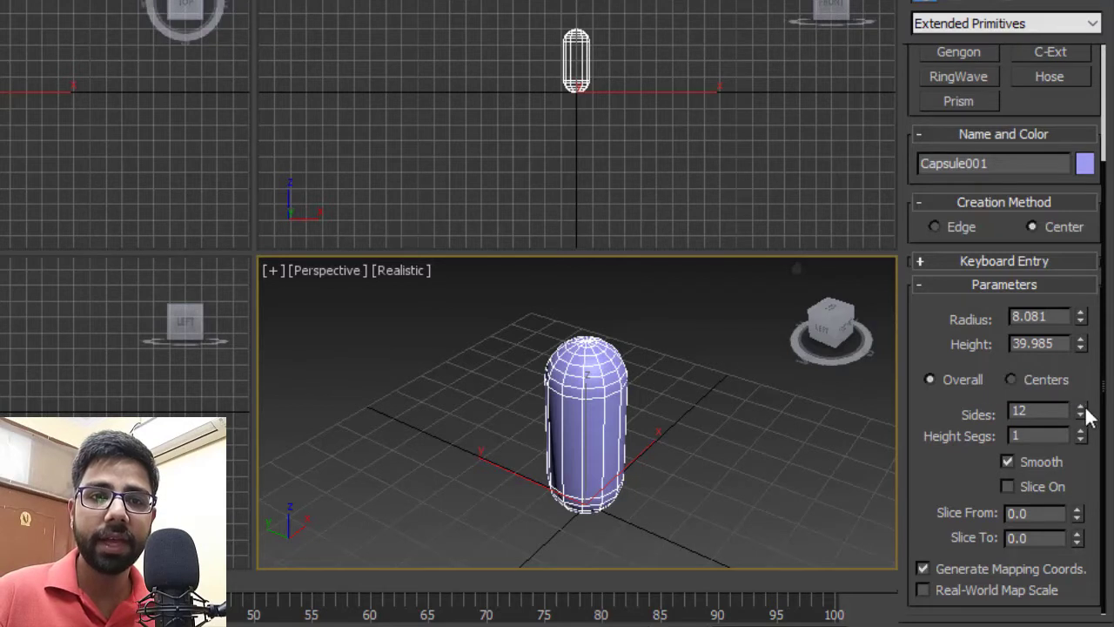
Increase the capsule's mesh density to 22 sides and 14 height segments.
{"action": "left_click_drag", "start_coordinate": [1088, 416], "coordinate": [1091, 292]}
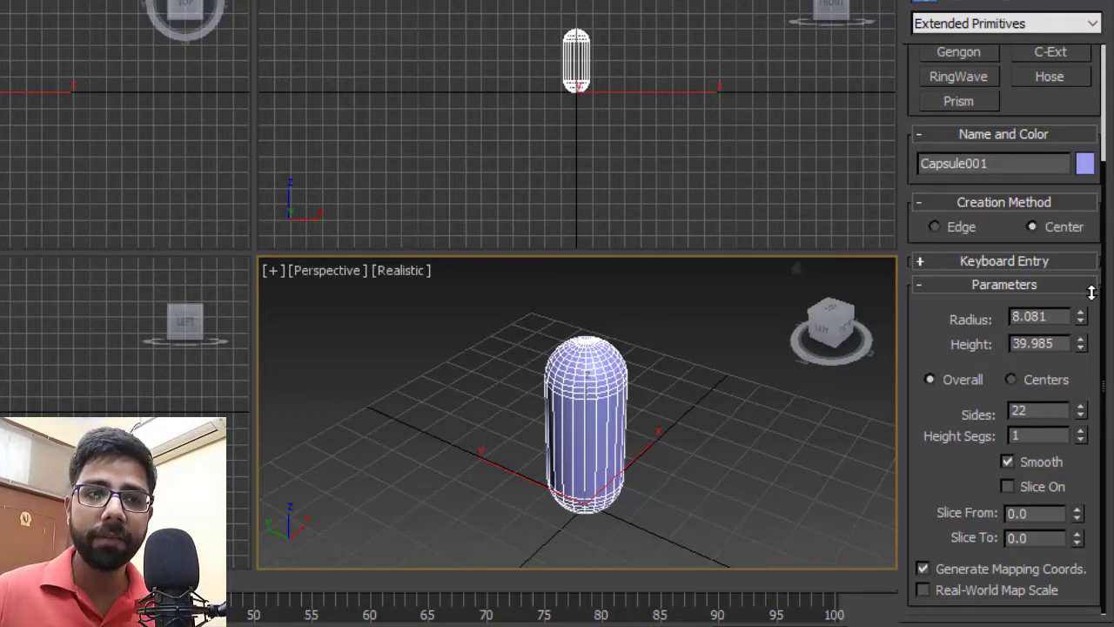
{"action": "middle_click_drag", "start_coordinate": [709, 458], "coordinate": [701, 432], "text": "alt"}
{"action": "key", "text": "z"}
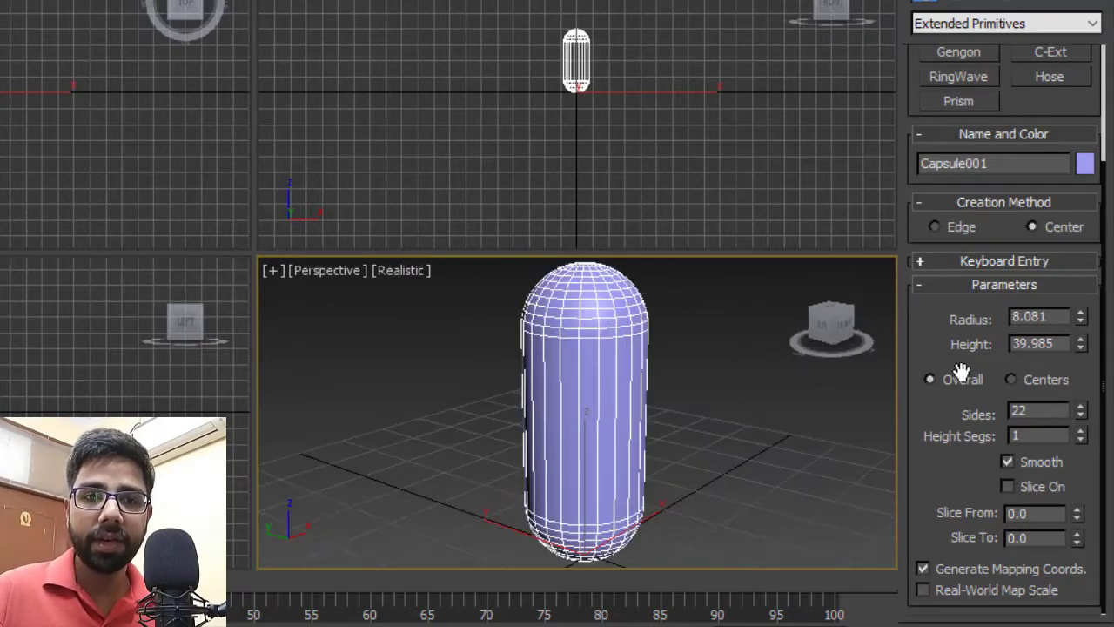
{"action": "left_click_drag", "start_coordinate": [1087, 438], "coordinate": [1065, 301]}
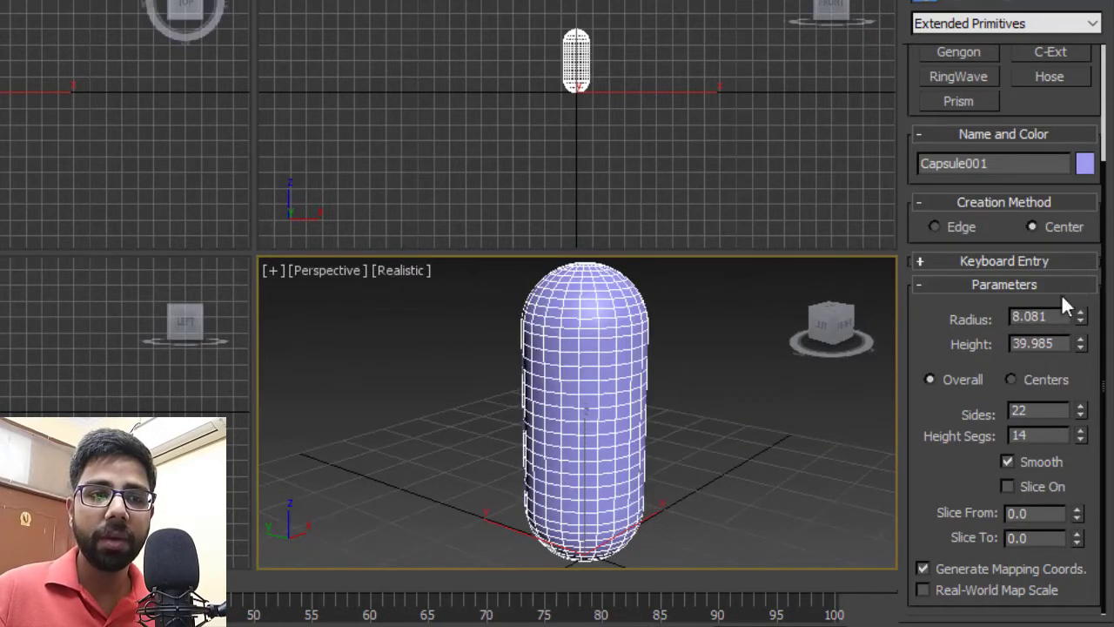
{"action": "middle_click_drag", "start_coordinate": [741, 443], "coordinate": [697, 462], "text": "alt"}
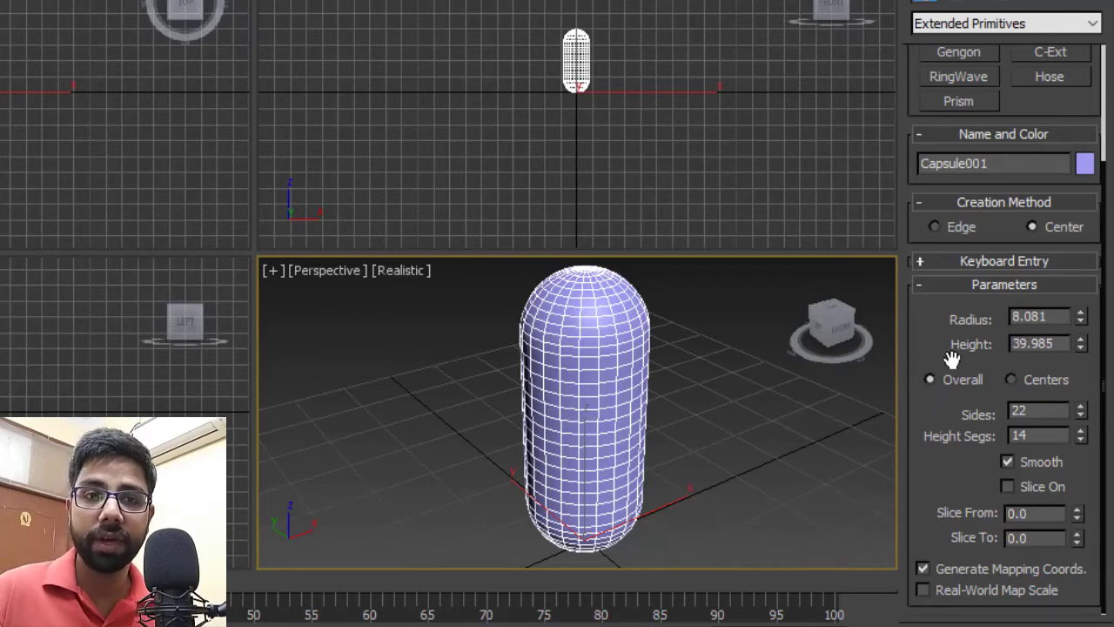
Reduce the capsule to 2 height segments and 11 sides, turn off smoothing, and deselect it to view the faceted surface.
{"action": "left_click_drag", "start_coordinate": [1080, 436], "coordinate": [1091, 573]}
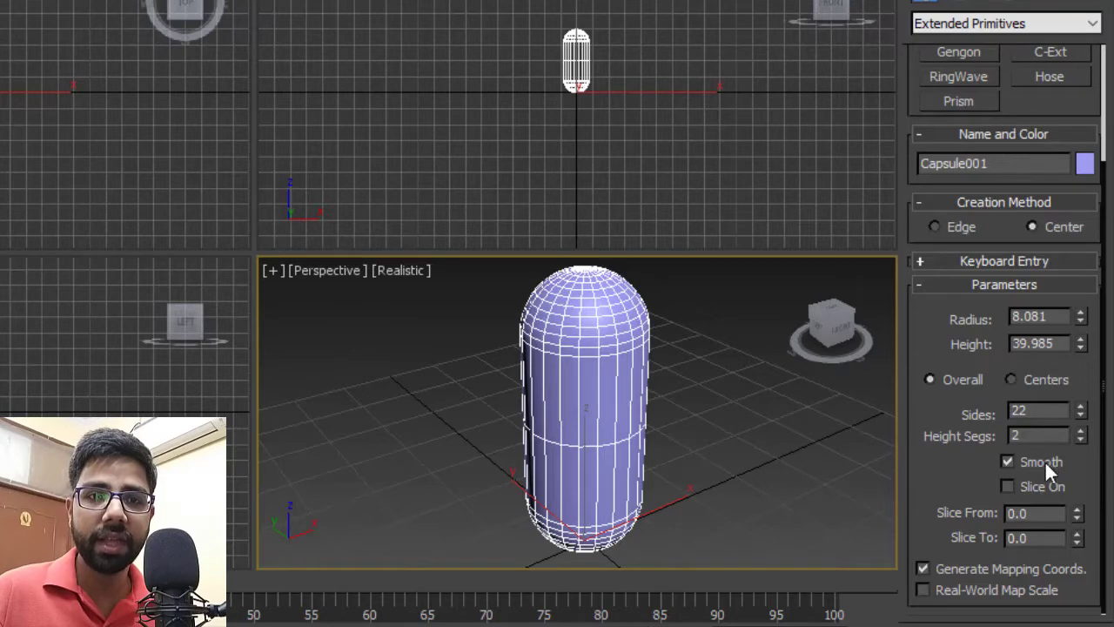
{"action": "left_click_drag", "start_coordinate": [1080, 414], "coordinate": [1092, 543]}
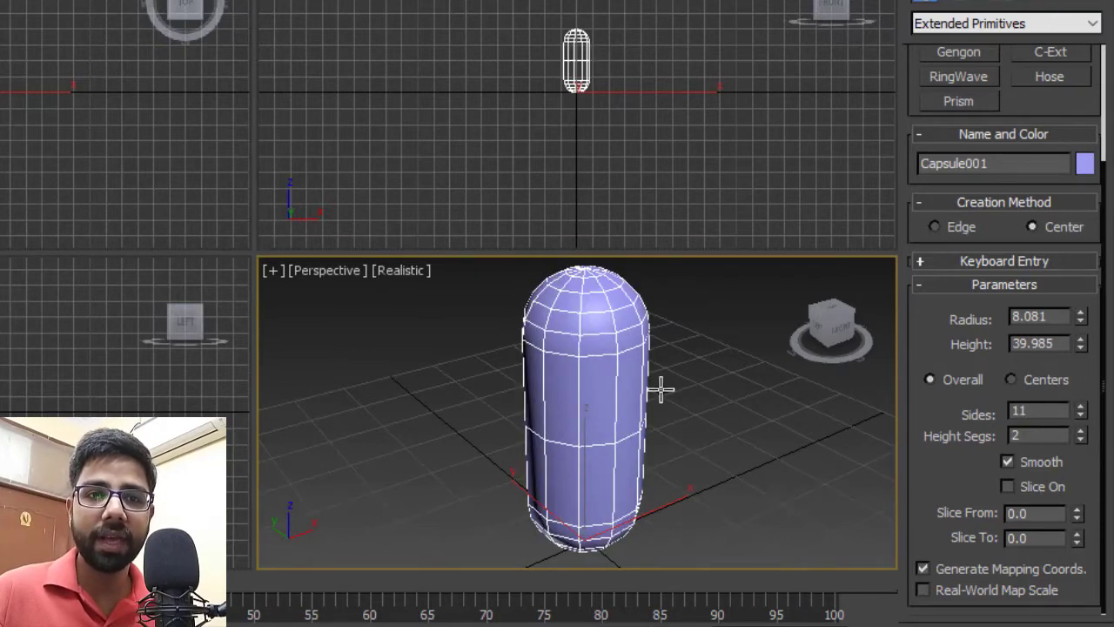
{"action": "left_click", "coordinate": [1031, 461]}
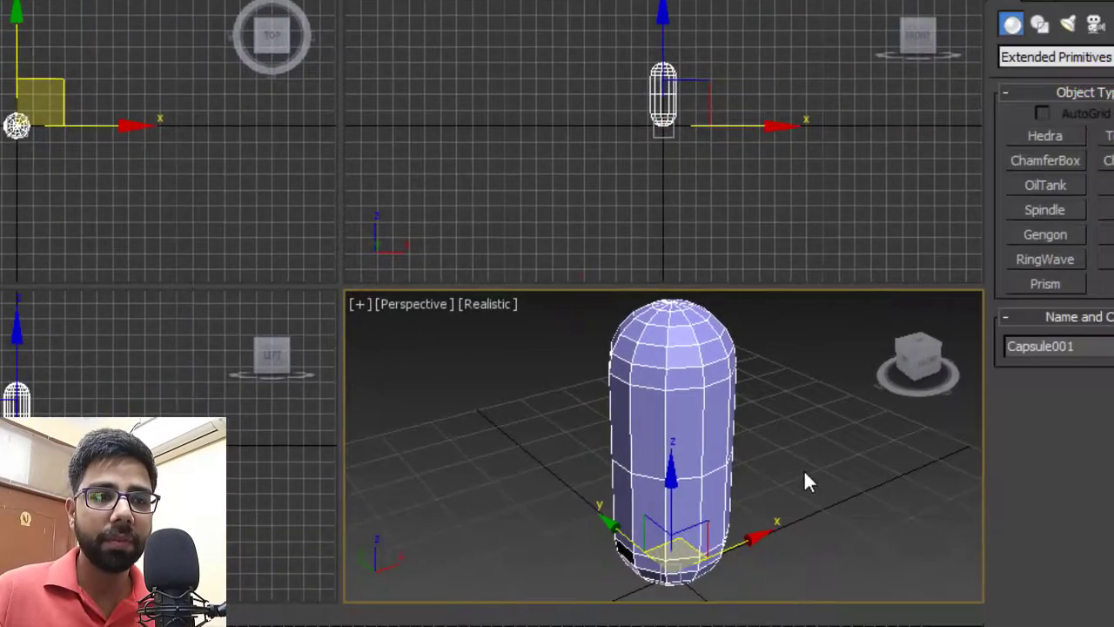
{"action": "left_click", "coordinate": [803, 474]}
{"action": "middle_click_drag", "start_coordinate": [622, 422], "coordinate": [616, 451], "text": "alt"}
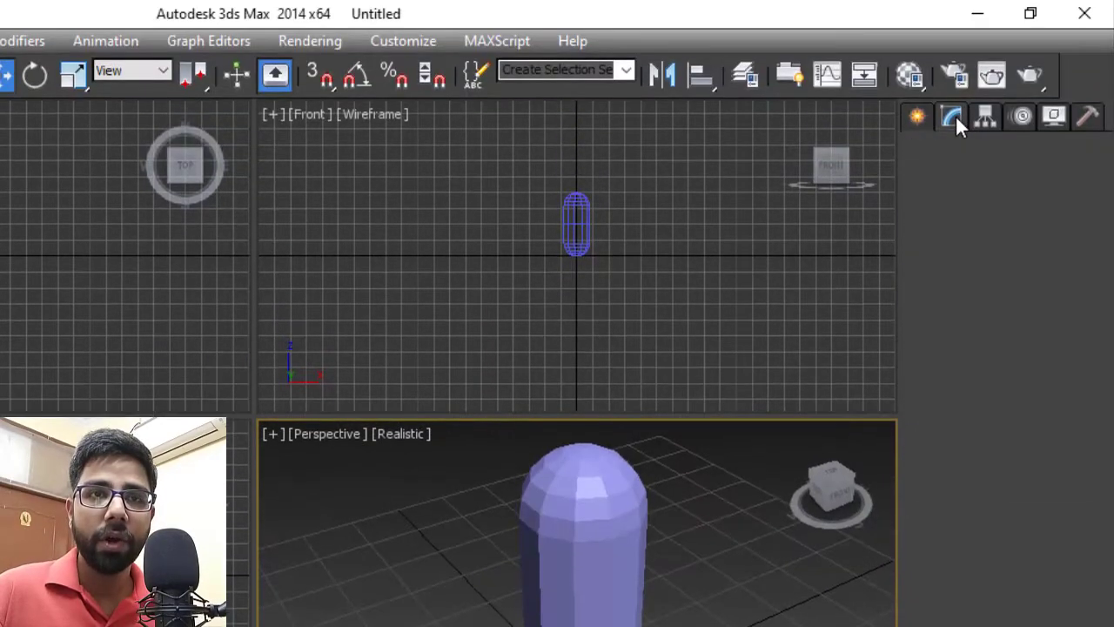
Reselect the capsule for modification, turn smoothing back on, and deselect it to view the shaded surface.
{"action": "left_click", "coordinate": [953, 116]}
{"action": "left_click", "coordinate": [595, 554]}
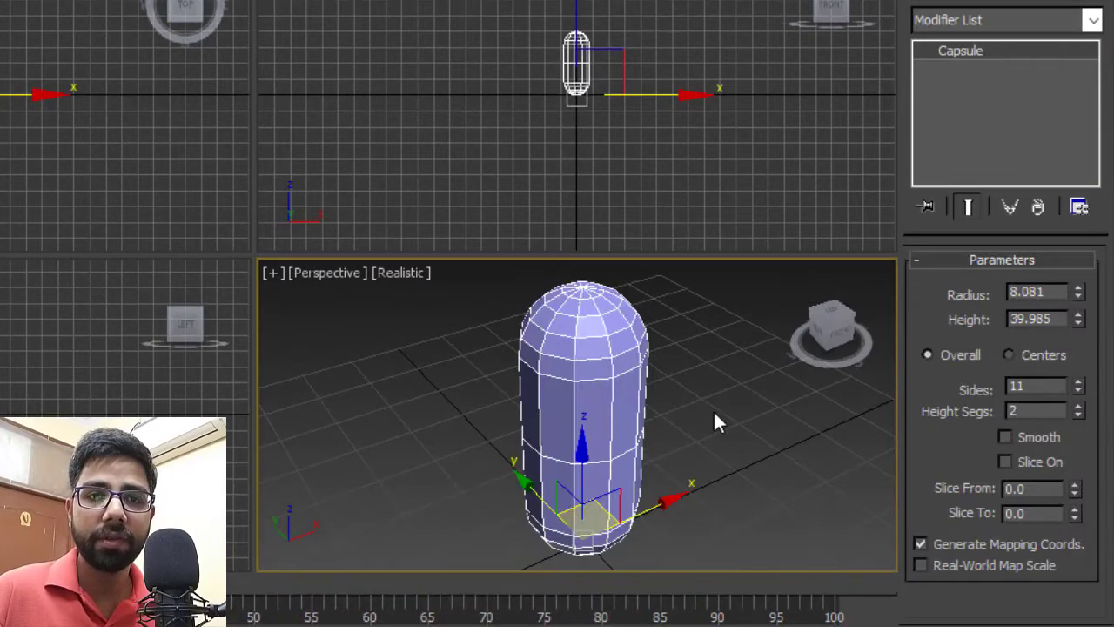
{"action": "middle_click_drag", "start_coordinate": [715, 413], "coordinate": [751, 413], "text": "alt"}
{"action": "left_click", "coordinate": [1035, 440]}
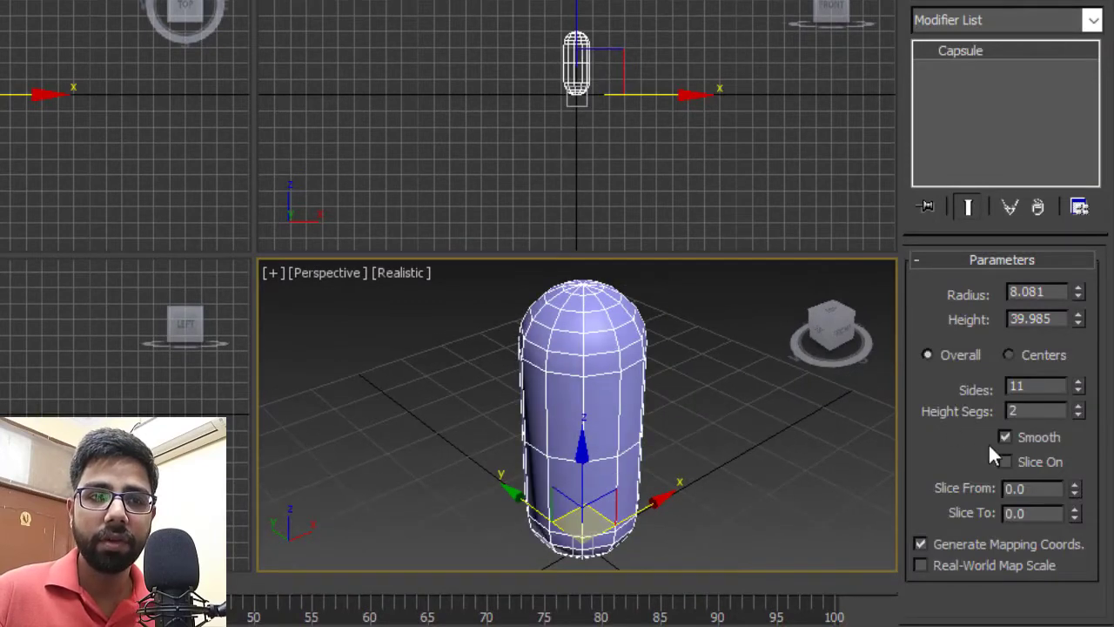
{"action": "left_click", "coordinate": [732, 440]}
{"action": "mouse_move", "coordinate": [734, 426]}
{"action": "middle_mouse_down", "text": "alt"}
{"action": "mouse_move", "coordinate": [841, 380]}
{"action": "mouse_move", "coordinate": [723, 433]}
{"action": "middle_mouse_up", "text": "alt"}
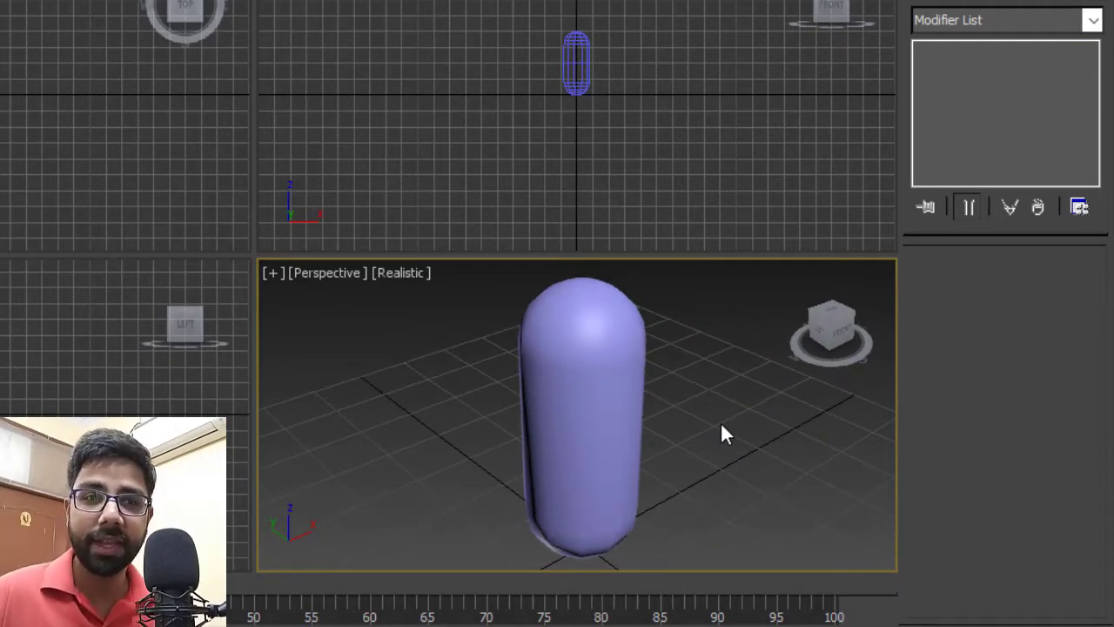
Enable slicing on the capsule with Slice From at 141.5 and Slice To at -473.5 to cut out a wedge.
{"action": "left_click", "coordinate": [567, 392]}
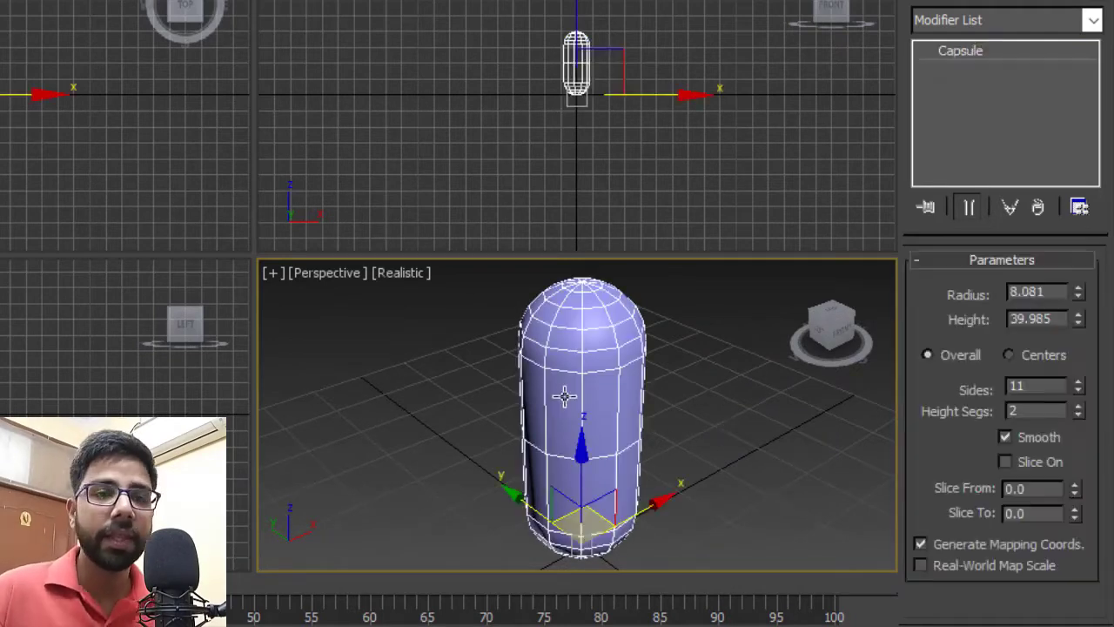
{"action": "left_click", "coordinate": [1040, 461]}
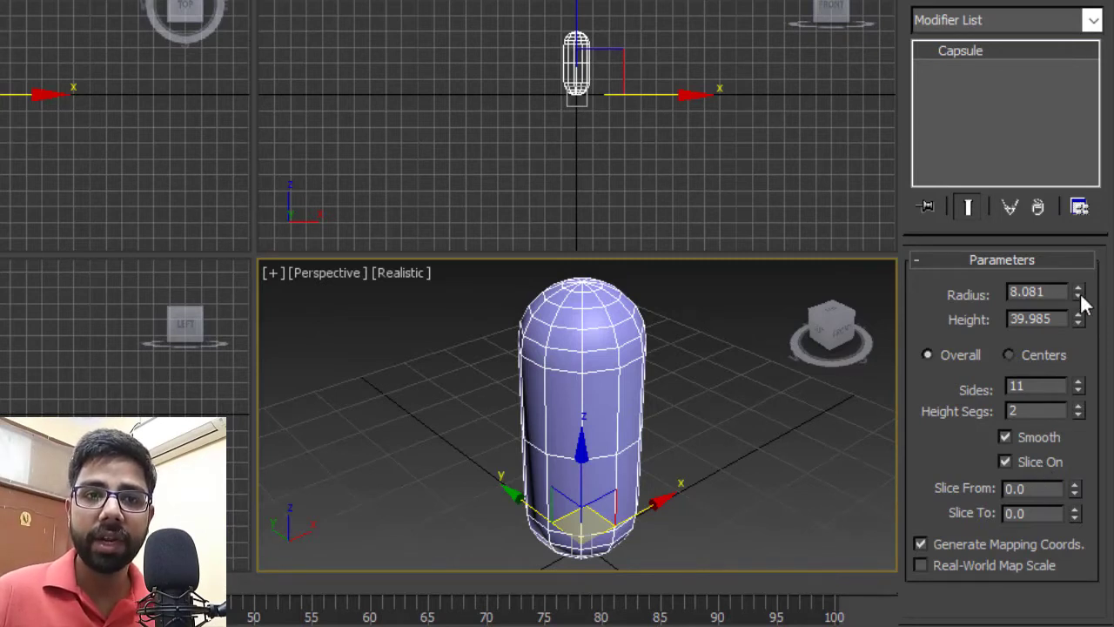
{"action": "left_click_drag", "start_coordinate": [1077, 493], "coordinate": [1095, 150]}
{"action": "middle_click_drag", "start_coordinate": [692, 382], "coordinate": [867, 465], "text": "alt"}
{"action": "mouse_move", "coordinate": [1075, 514]}
{"action": "left_mouse_down"}
{"action": "mouse_move", "coordinate": [1075, 470]}
{"action": "mouse_move", "coordinate": [1076, 600]}
{"action": "mouse_move", "coordinate": [1075, 522]}
{"action": "left_mouse_up"}
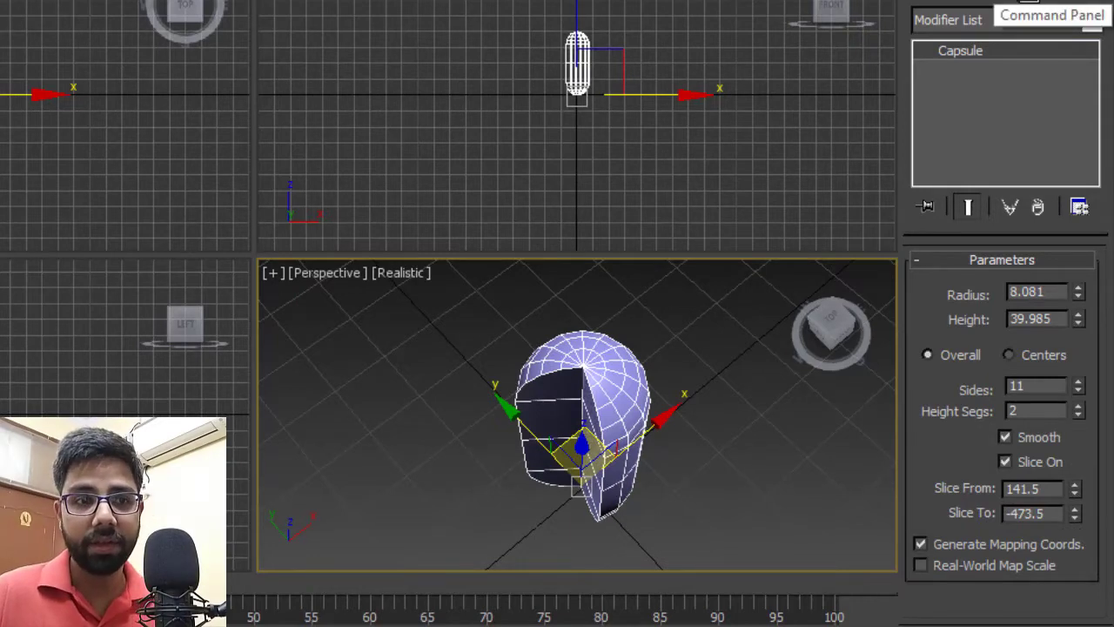
{"action": "middle_click_drag", "start_coordinate": [692, 315], "coordinate": [720, 274], "text": "alt"}
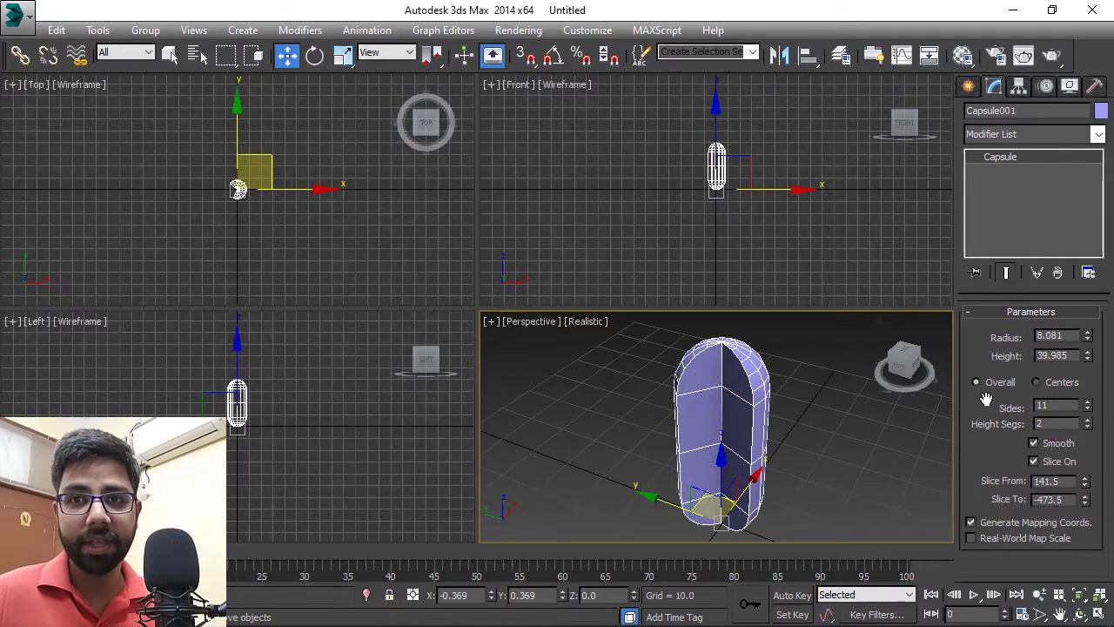
Delete the capsule and create a spindle at the origin, about 11.1 in radius and 17.7 high with a cap height of about 8.9.
{"action": "key", "text": "Delete"}
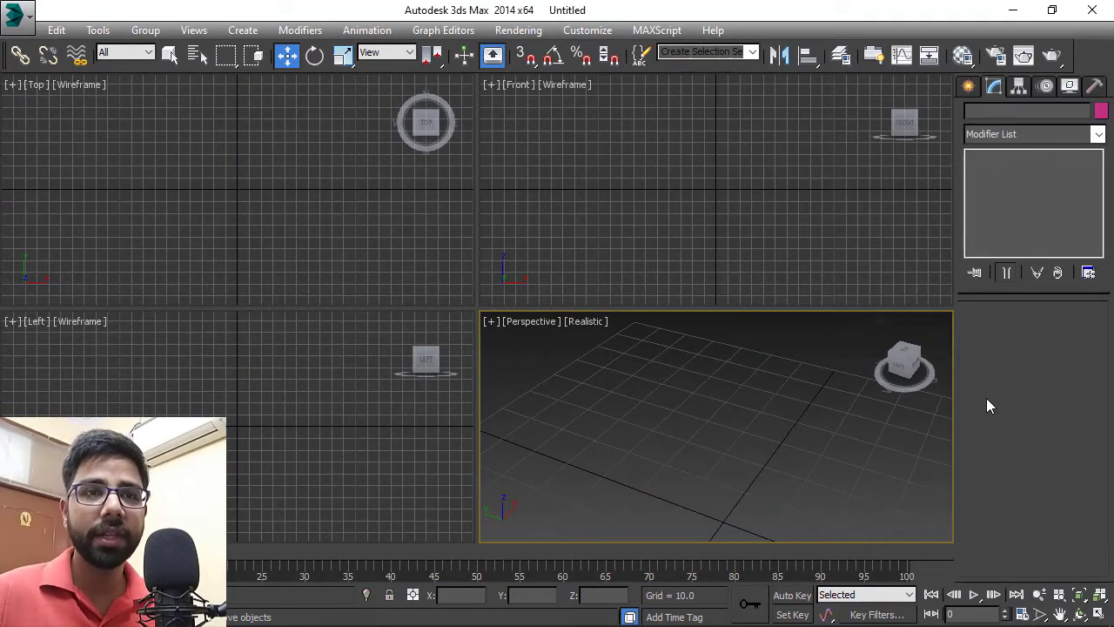
{"action": "middle_click_drag", "start_coordinate": [769, 470], "coordinate": [778, 394]}
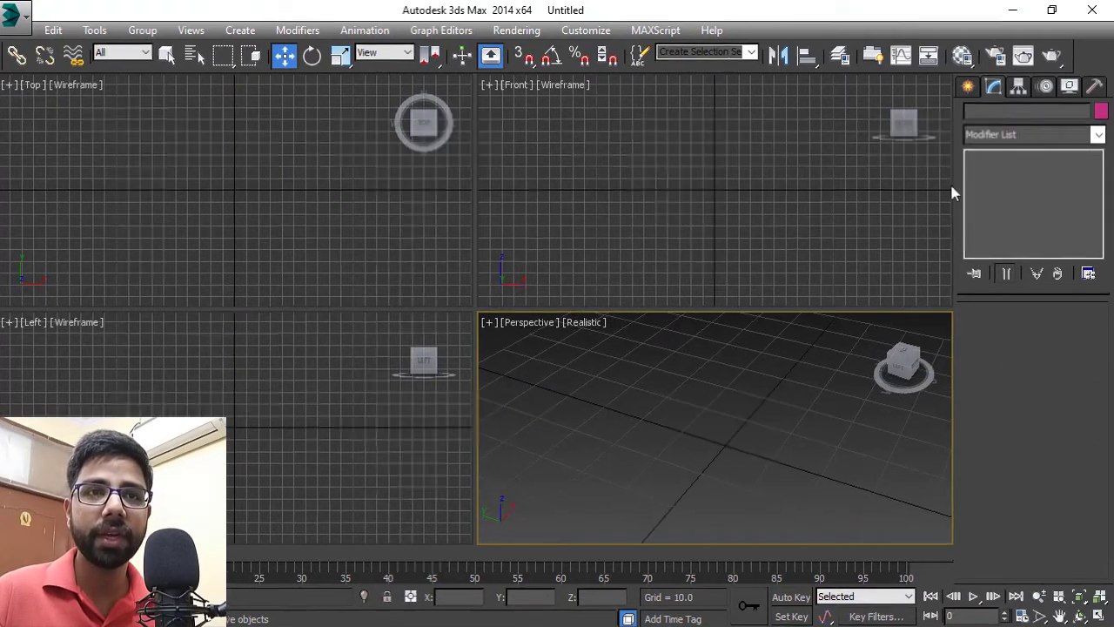
{"action": "left_click", "coordinate": [969, 87]}
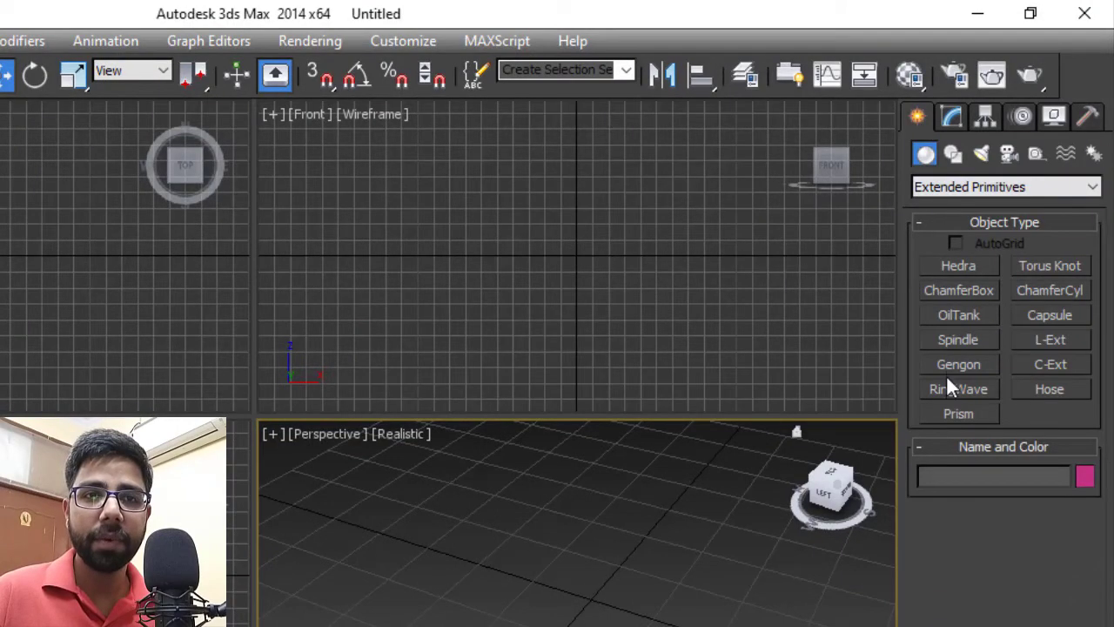
{"action": "left_click", "coordinate": [982, 340]}
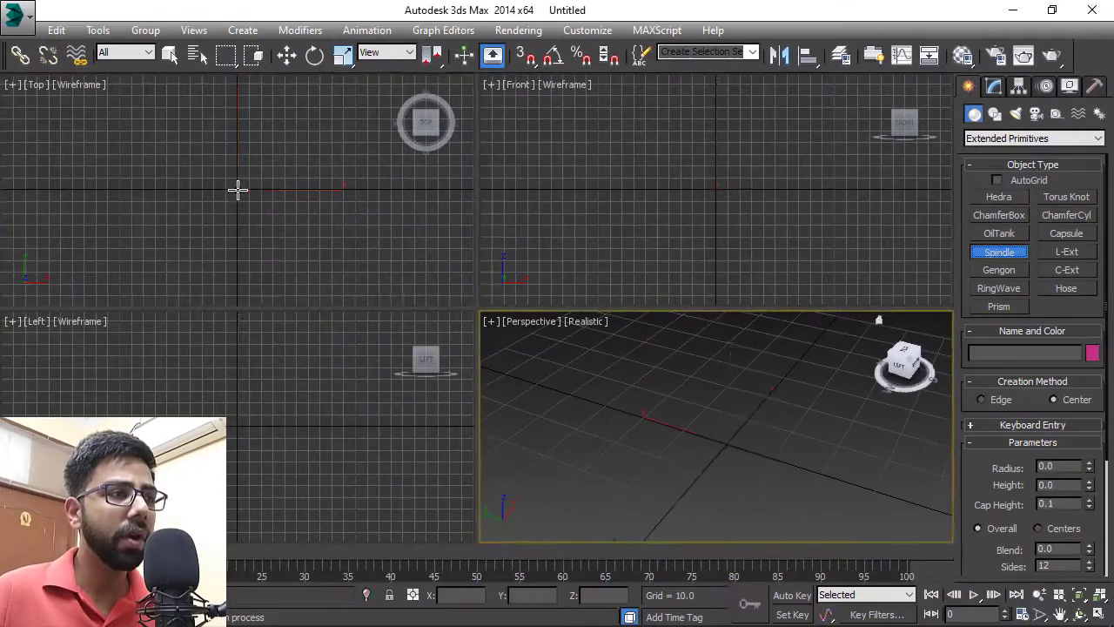
{"action": "left_click_drag", "start_coordinate": [237, 189], "coordinate": [251, 189]}
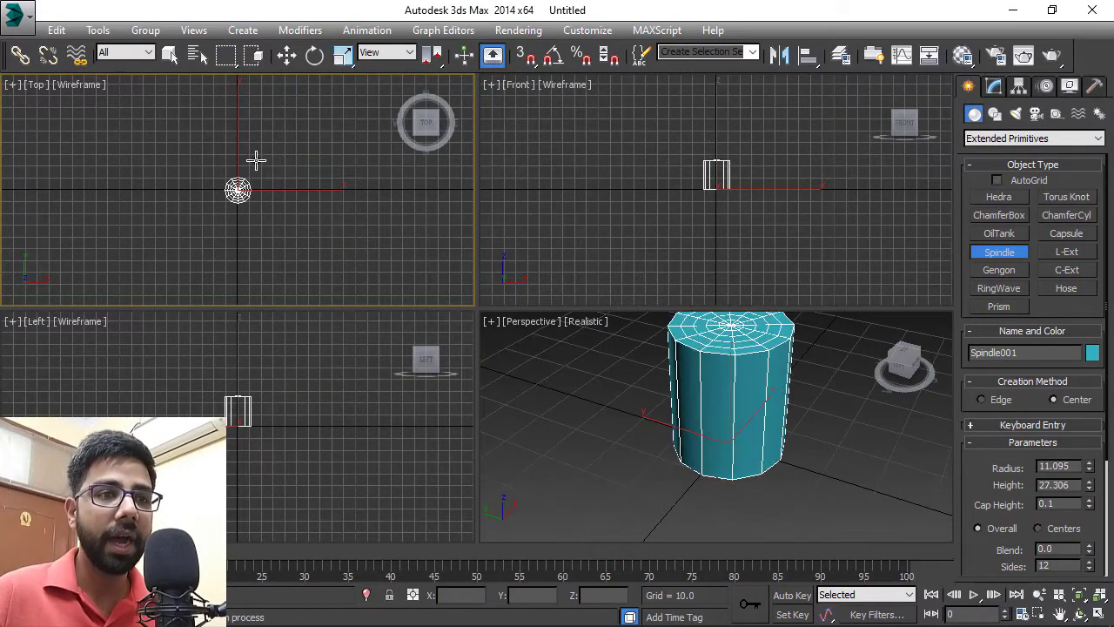
{"action": "left_click", "coordinate": [267, 195]}
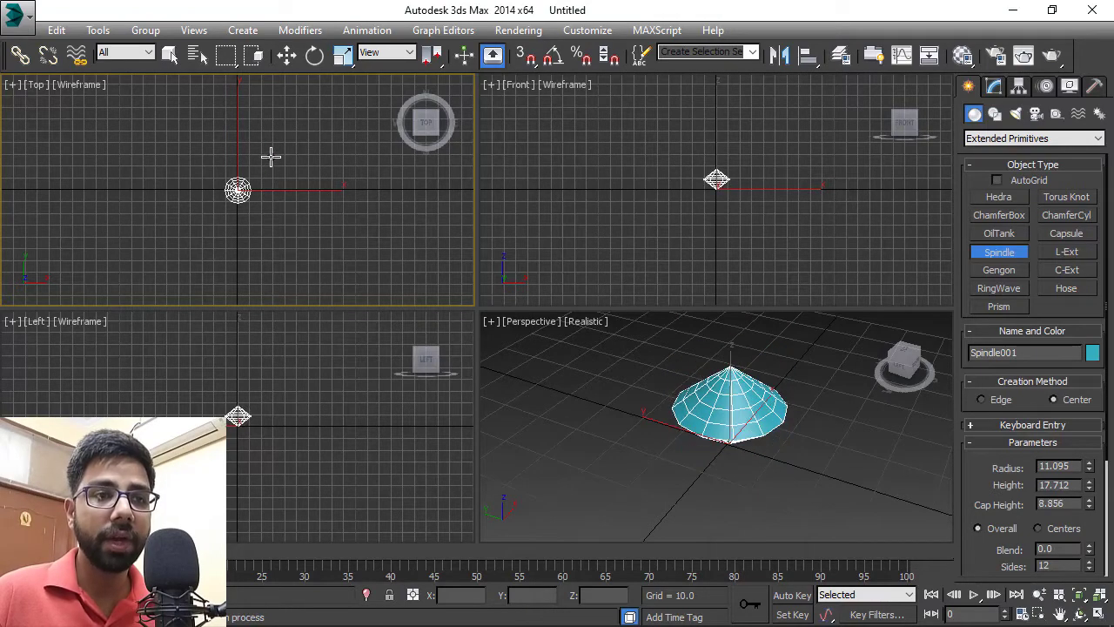
{"action": "left_click", "coordinate": [270, 156]}
Adjust the spindle to a radius of about 6.768, a height of about 35.247 and a cap height of about 8.945.
{"action": "middle_click_drag", "start_coordinate": [747, 474], "coordinate": [750, 445], "text": "alt"}
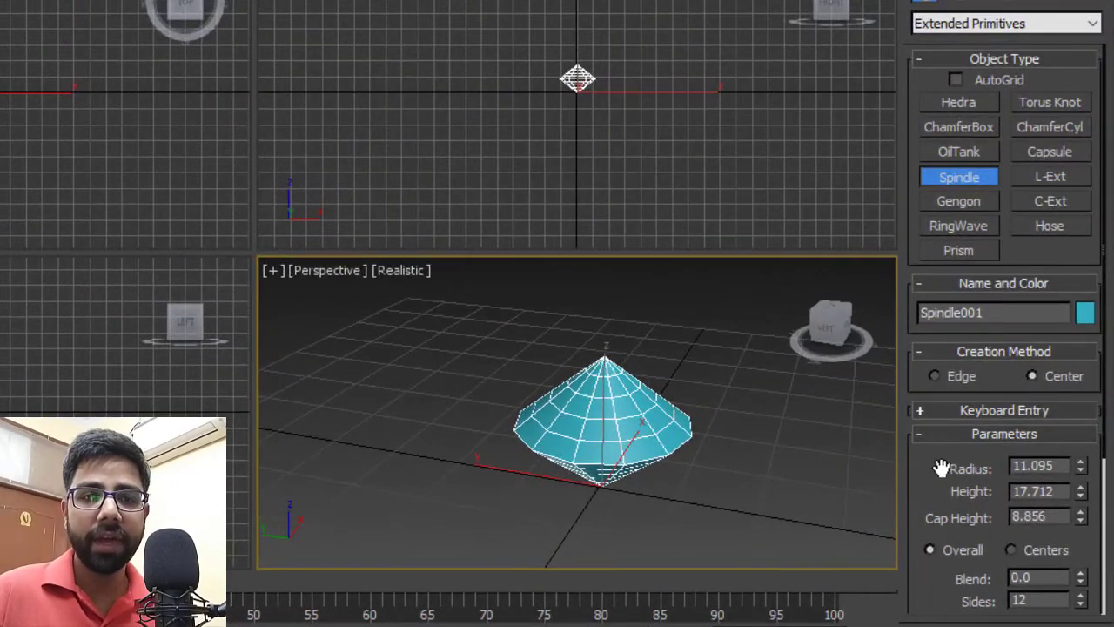
{"action": "left_click_drag", "start_coordinate": [941, 468], "coordinate": [931, 204]}
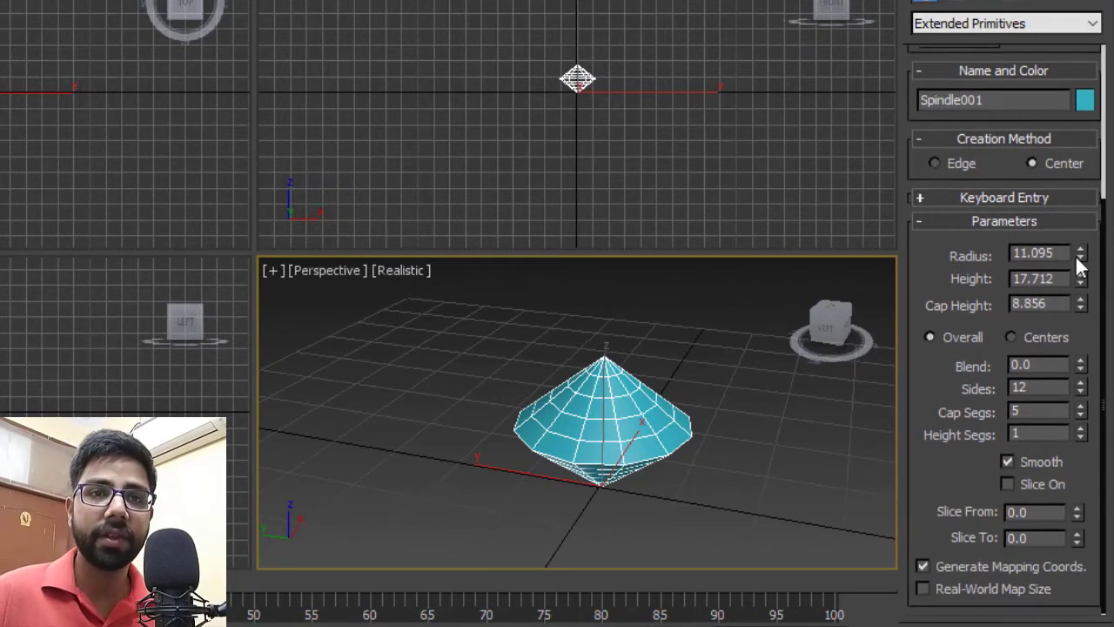
{"action": "left_click_drag", "start_coordinate": [1085, 253], "coordinate": [1085, 148]}
{"action": "middle_click_drag", "start_coordinate": [478, 520], "coordinate": [664, 462], "text": "alt"}
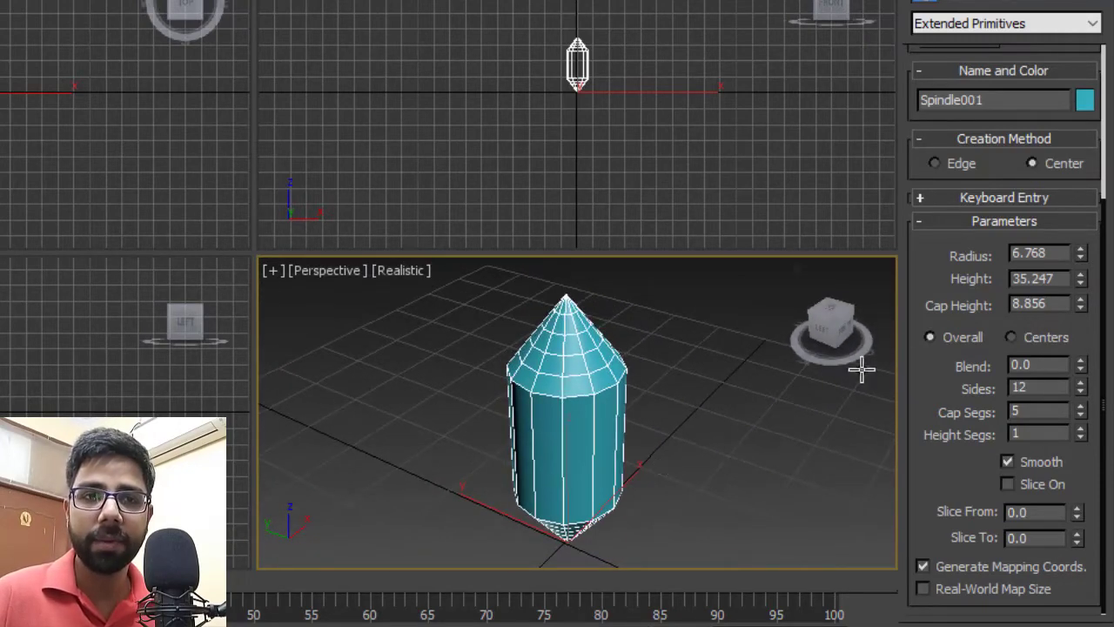
{"action": "left_click_drag", "start_coordinate": [1081, 302], "coordinate": [1111, 305]}
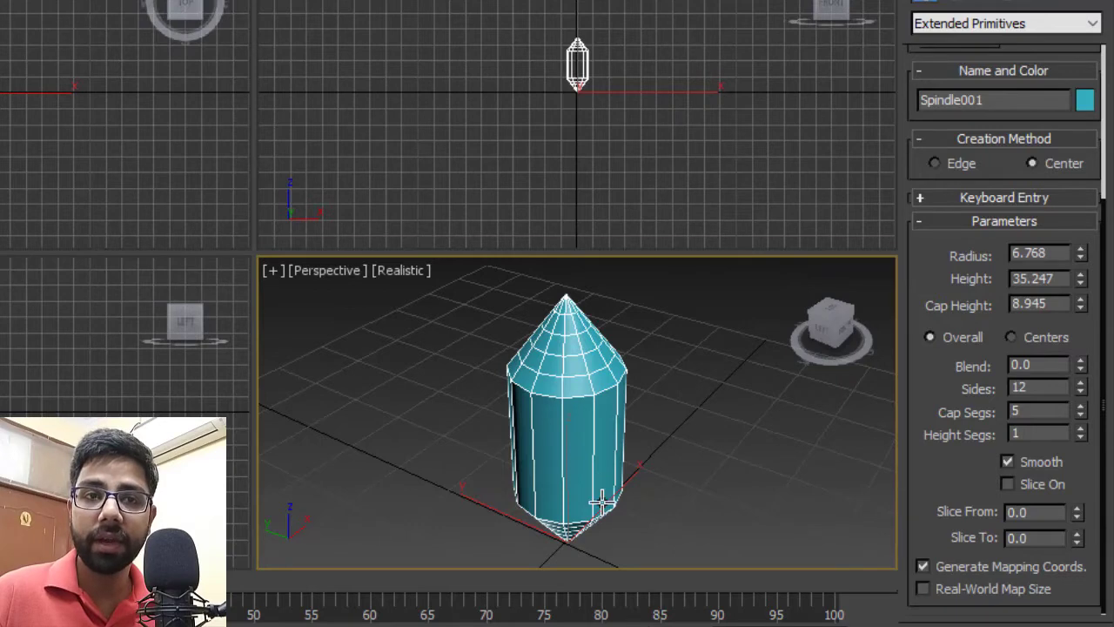
Try the Centers height mode on the spindle and return to Overall.
{"action": "left_click", "coordinate": [1011, 337]}
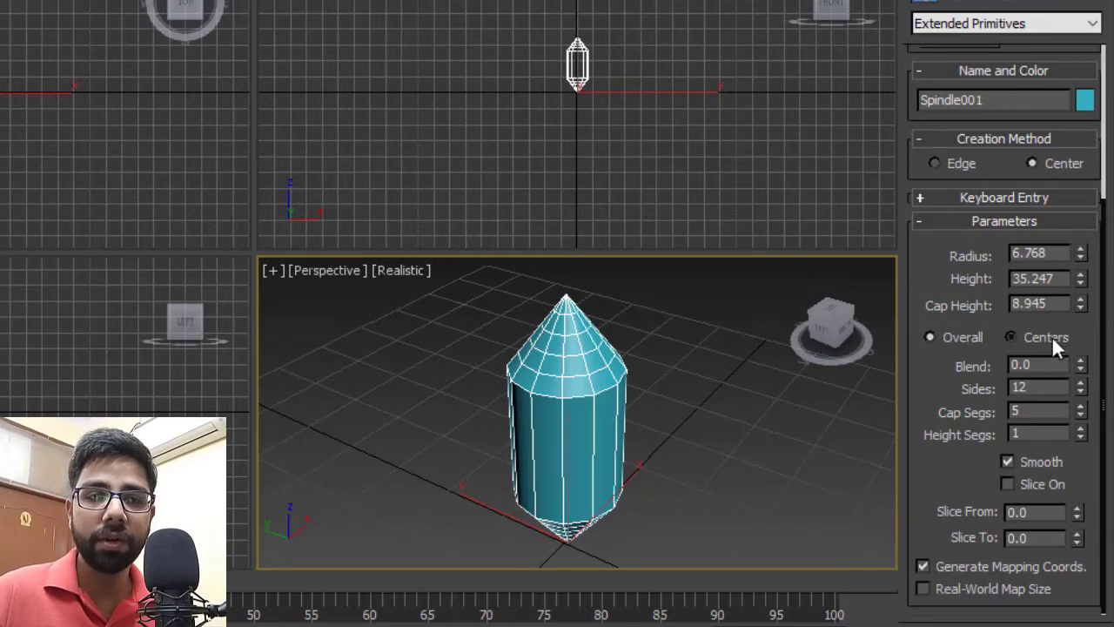
{"action": "middle_click_drag", "start_coordinate": [700, 416], "coordinate": [696, 409], "text": "alt"}
{"action": "left_click", "coordinate": [973, 339]}
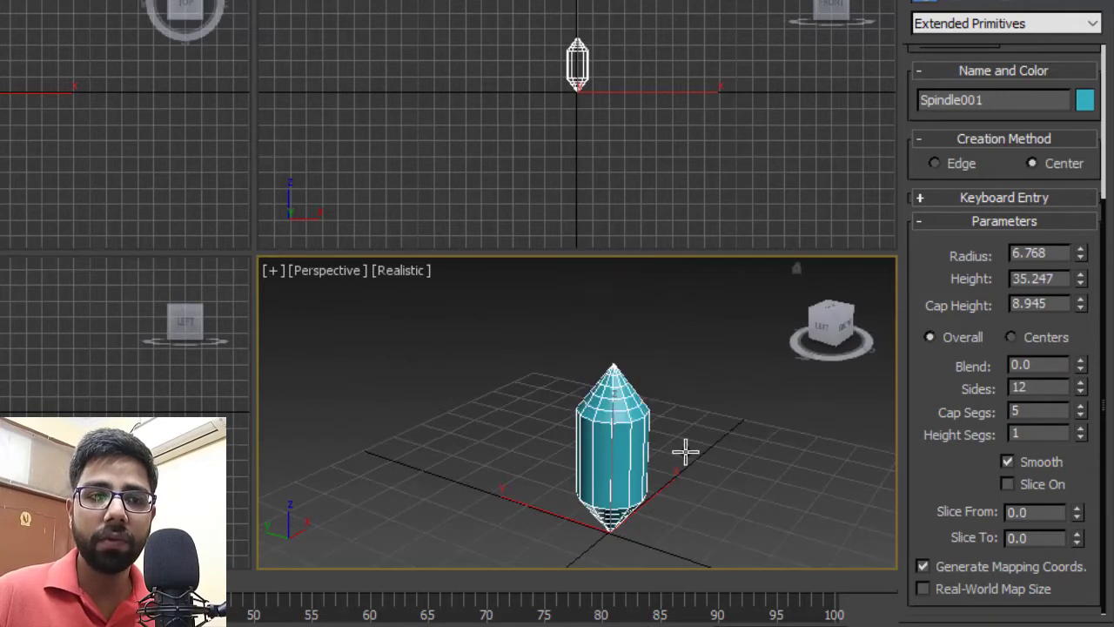
Set the spindle's blend to 0.79 to round the edges between its caps and body.
{"action": "middle_click_drag", "start_coordinate": [681, 465], "coordinate": [657, 375], "text": "alt"}
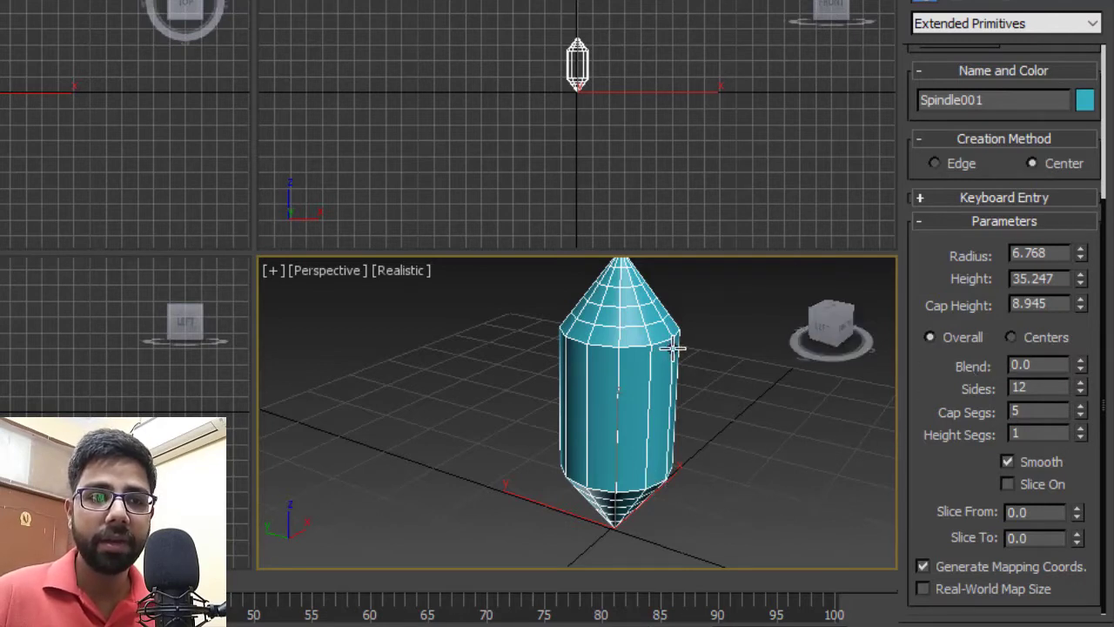
{"action": "scroll", "coordinate": [653, 349], "scroll_direction": "up", "scroll_amount": 6}
{"action": "scroll", "coordinate": [644, 307], "scroll_direction": "down", "scroll_amount": 5}
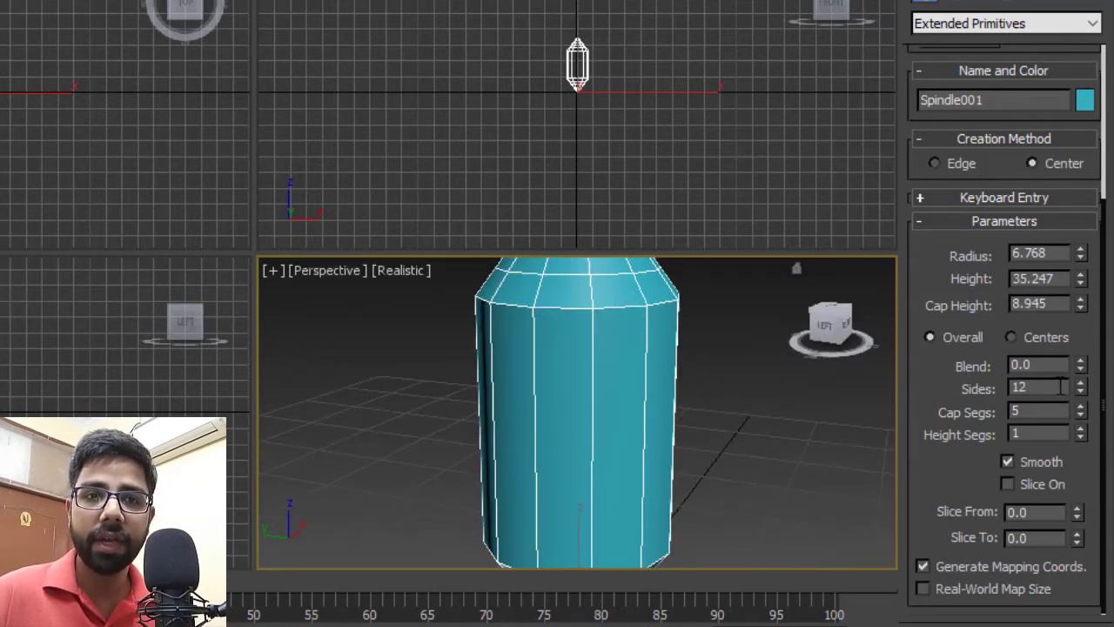
{"action": "left_click_drag", "start_coordinate": [1083, 370], "coordinate": [1100, 324]}
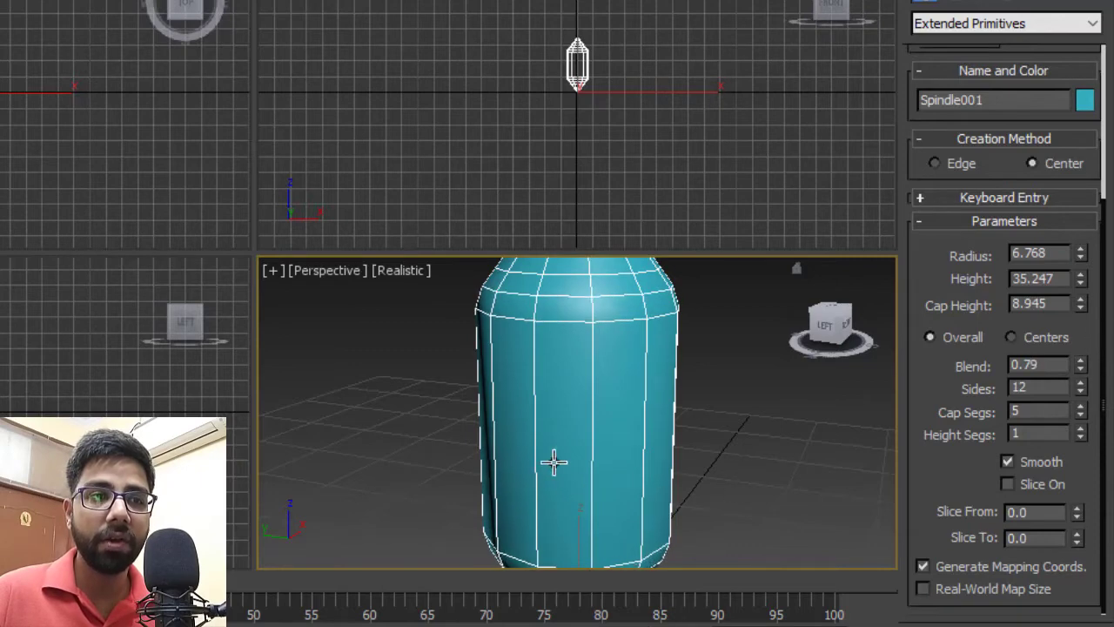
{"action": "middle_click_drag", "start_coordinate": [554, 461], "coordinate": [602, 391], "text": "alt"}
{"action": "scroll", "coordinate": [932, 422], "scroll_direction": "up", "scroll_amount": 2}
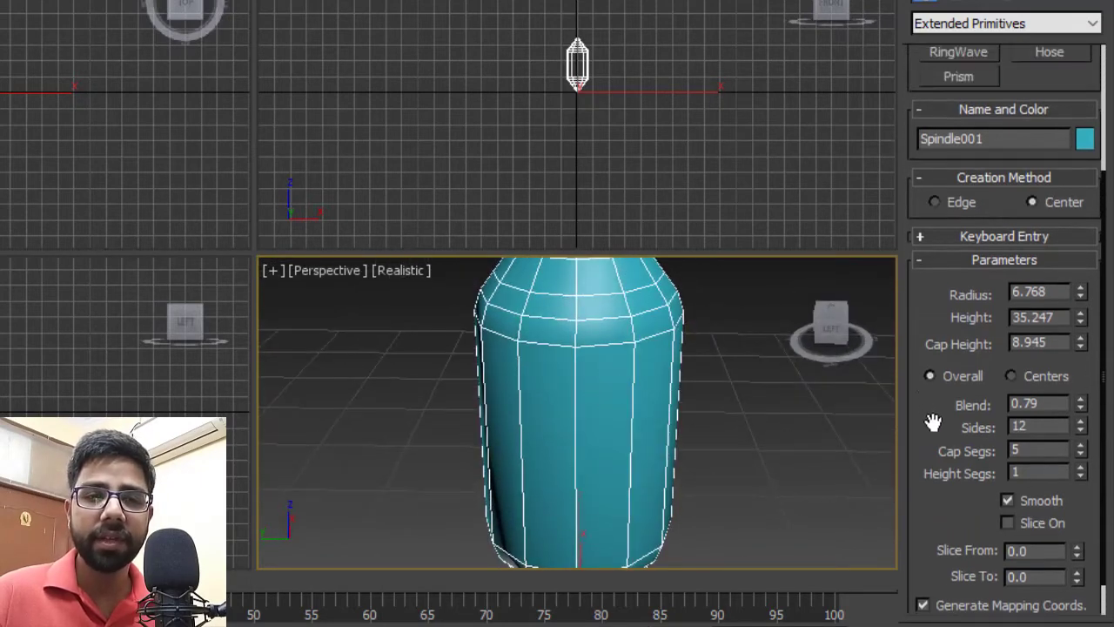
Try 20 sides on the spindle, and reduce its sides to 5.
{"action": "left_click_drag", "start_coordinate": [1083, 427], "coordinate": [1085, 402]}
{"action": "middle_click_drag", "start_coordinate": [835, 409], "coordinate": [626, 384], "text": "alt"}
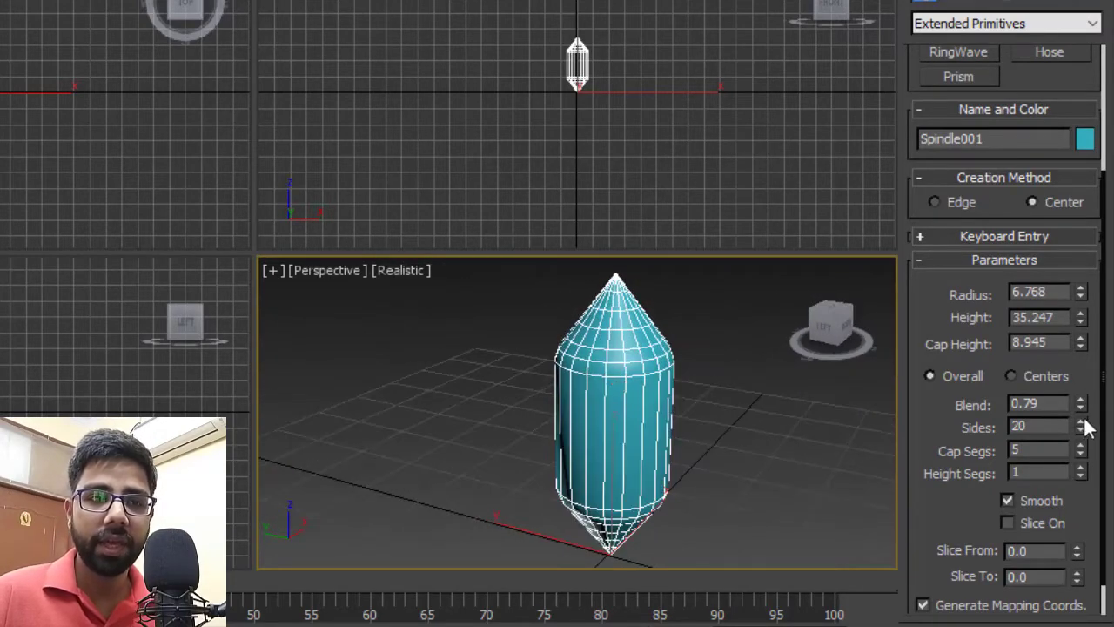
{"action": "left_click_drag", "start_coordinate": [1083, 427], "coordinate": [1088, 509]}
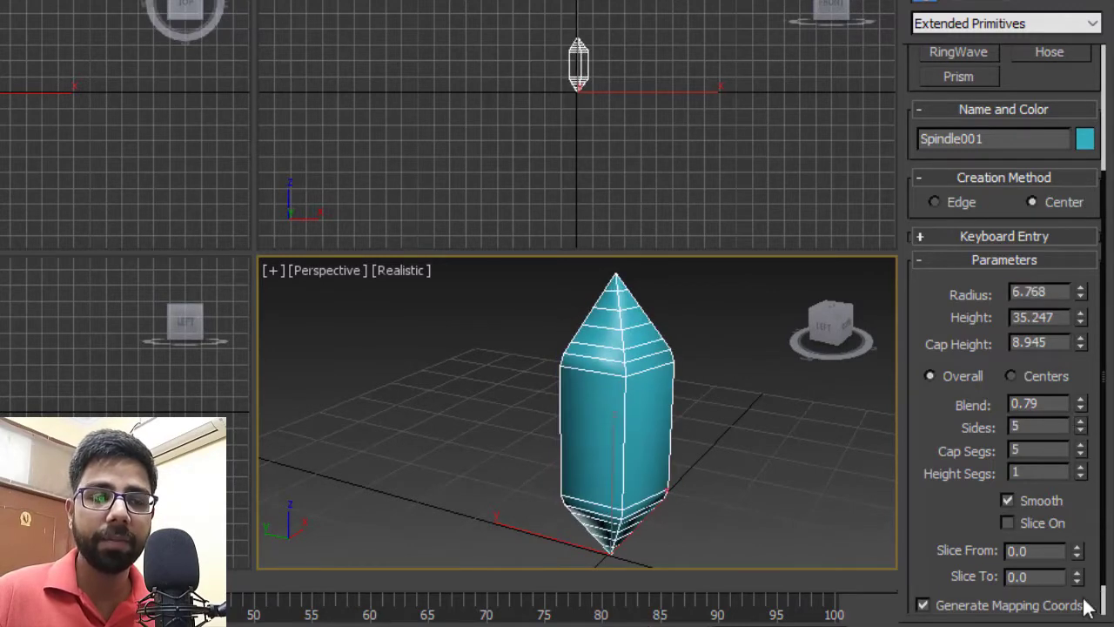
{"action": "middle_click_drag", "start_coordinate": [784, 504], "coordinate": [823, 387], "text": "alt"}
Raise the spindle's cap segments to 12 to subdivide its pointed ends.
{"action": "left_click_drag", "start_coordinate": [943, 391], "coordinate": [943, 343]}
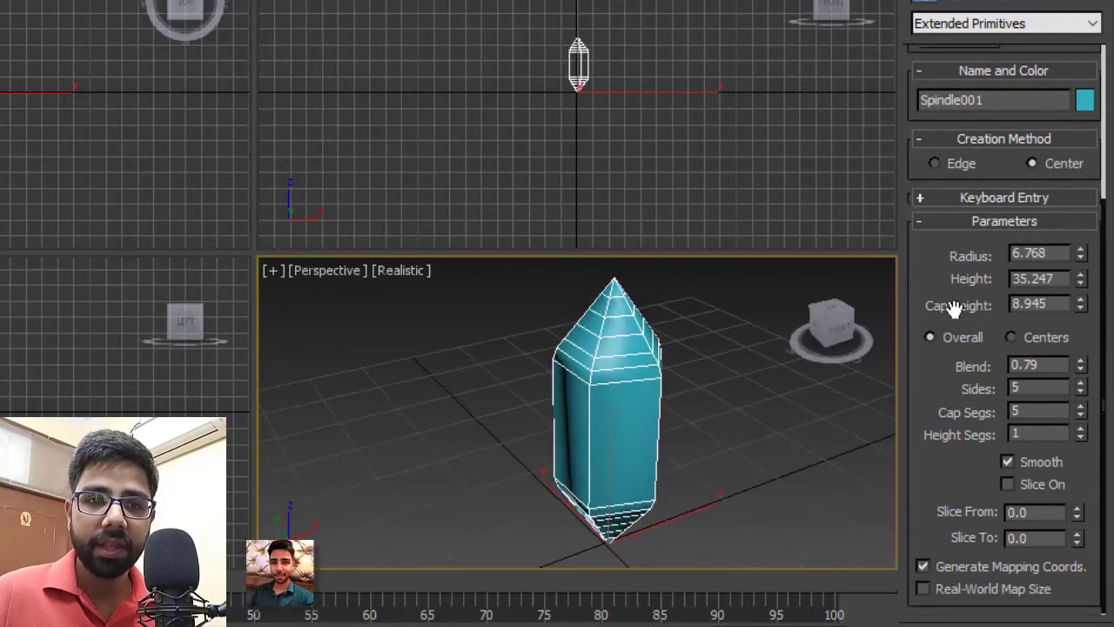
{"action": "left_click_drag", "start_coordinate": [1080, 411], "coordinate": [1081, 383]}
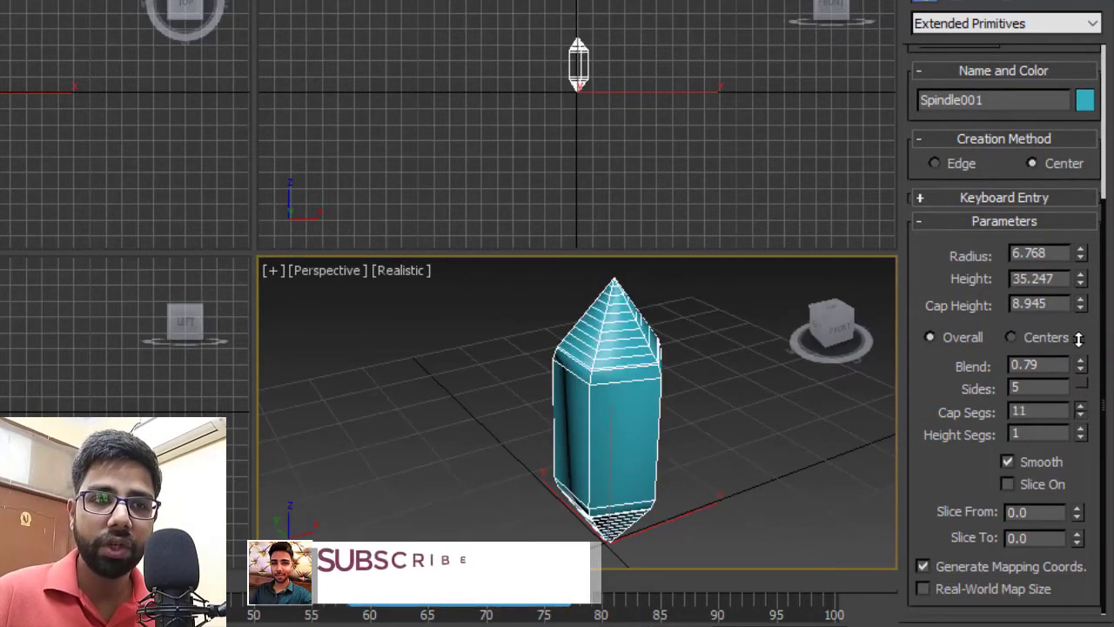
{"action": "scroll", "coordinate": [632, 318], "scroll_direction": "up", "scroll_amount": 4}
{"action": "middle_click_drag", "start_coordinate": [696, 330], "coordinate": [655, 375], "text": "alt"}
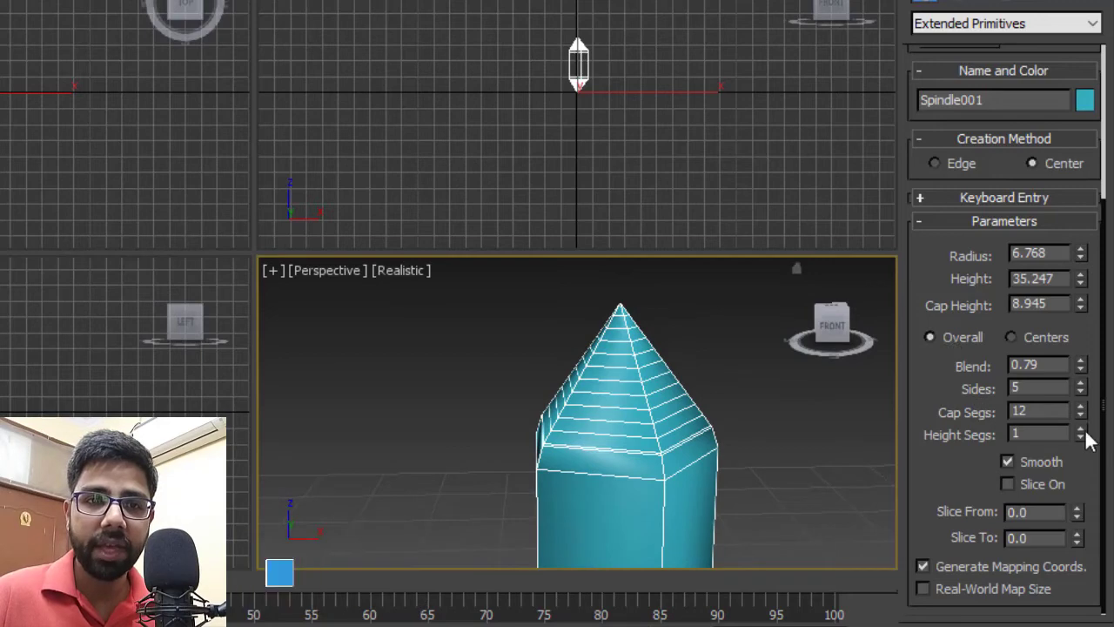
Raise the spindle's height segments to 12 to subdivide its body.
{"action": "left_click_drag", "start_coordinate": [1084, 431], "coordinate": [1082, 392]}
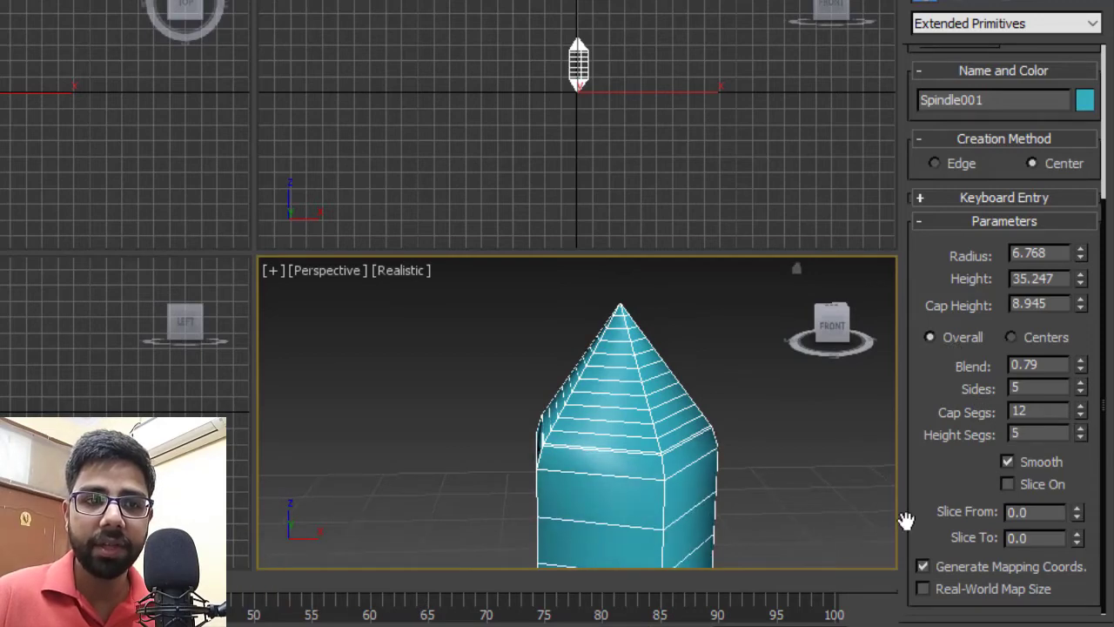
{"action": "middle_click_drag", "start_coordinate": [751, 521], "coordinate": [731, 426]}
{"action": "scroll", "coordinate": [744, 462], "scroll_direction": "down", "scroll_amount": 3}
{"action": "middle_click_drag", "start_coordinate": [749, 496], "coordinate": [746, 463], "text": "alt"}
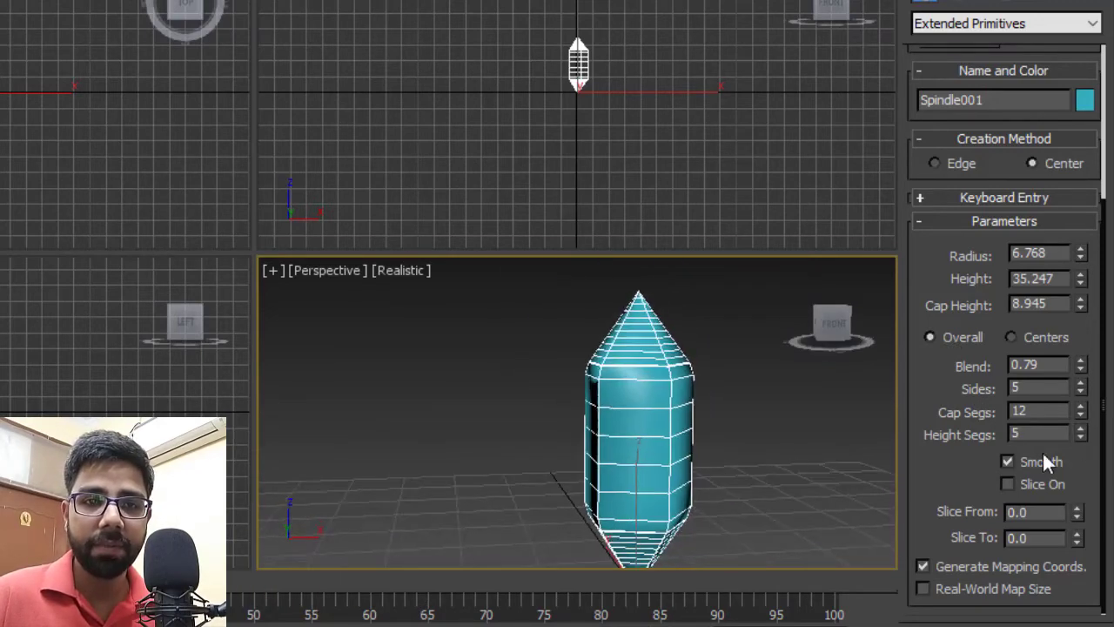
{"action": "left_click_drag", "start_coordinate": [1084, 433], "coordinate": [1084, 414]}
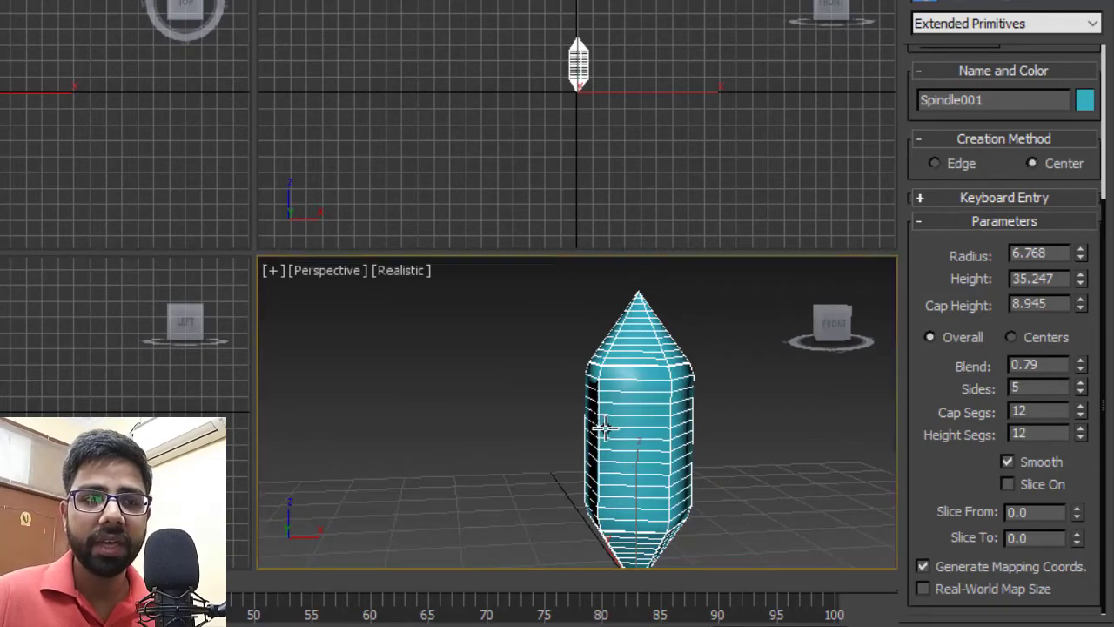
Turn smoothing off on the spindle to compare the shading, and turn it back on.
{"action": "middle_click_drag", "start_coordinate": [600, 428], "coordinate": [693, 459], "text": "alt"}
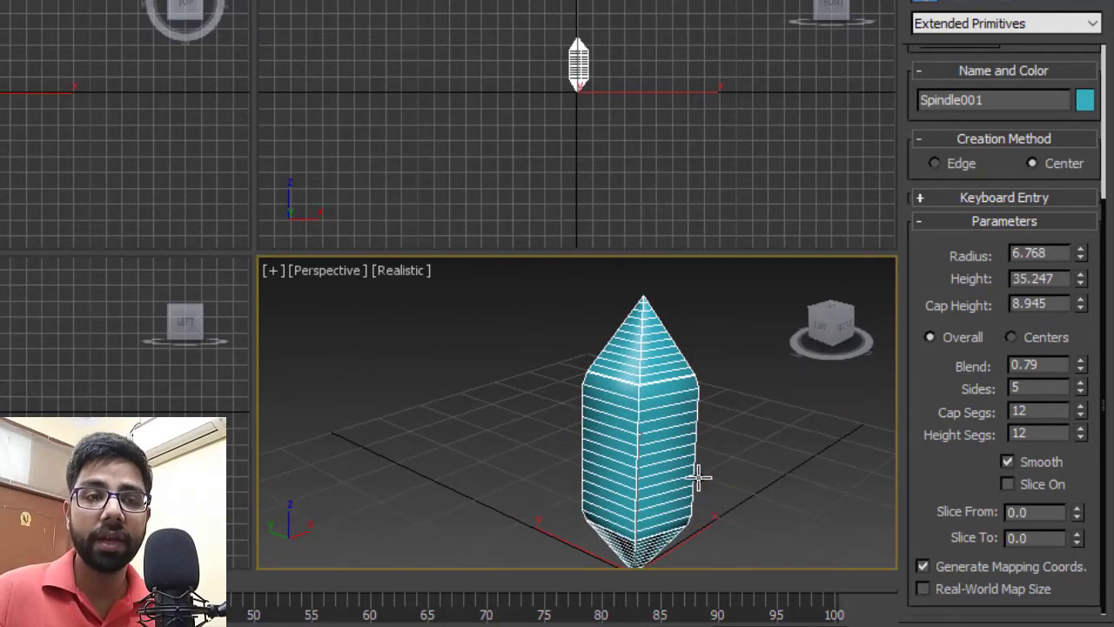
{"action": "middle_click_drag", "start_coordinate": [701, 477], "coordinate": [704, 443], "text": "alt"}
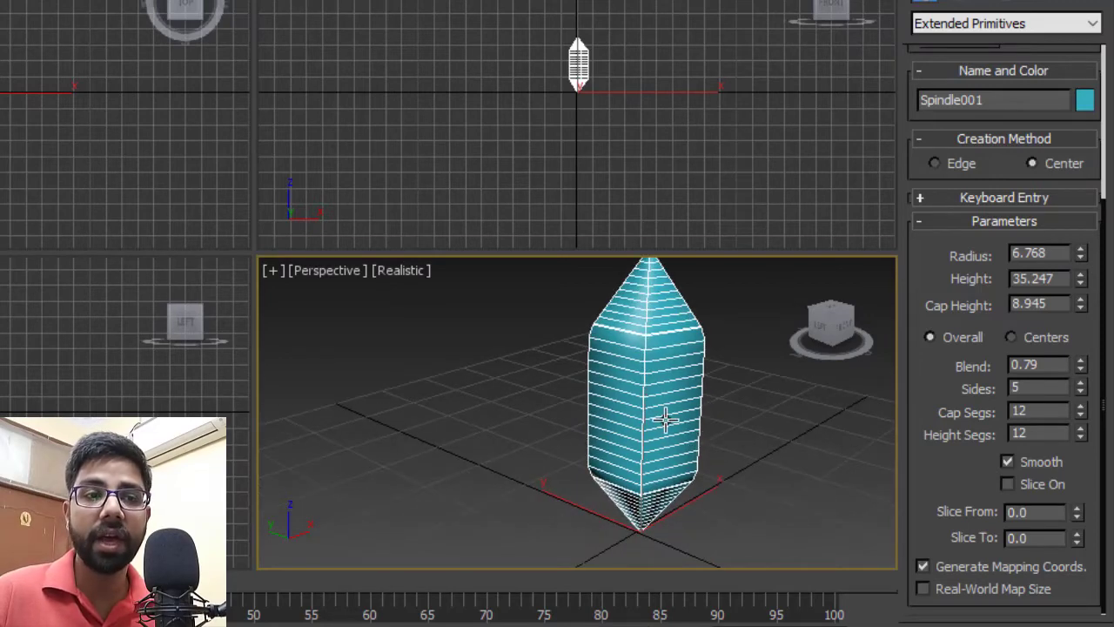
{"action": "middle_click_drag", "start_coordinate": [677, 435], "coordinate": [751, 443], "text": "alt"}
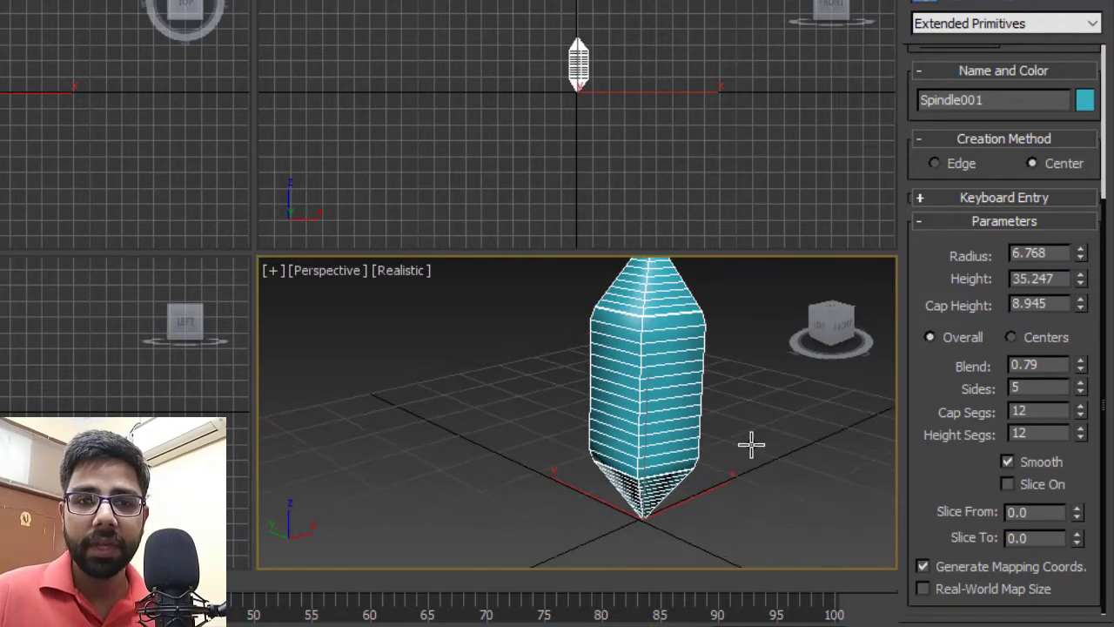
{"action": "left_click", "coordinate": [1036, 461]}
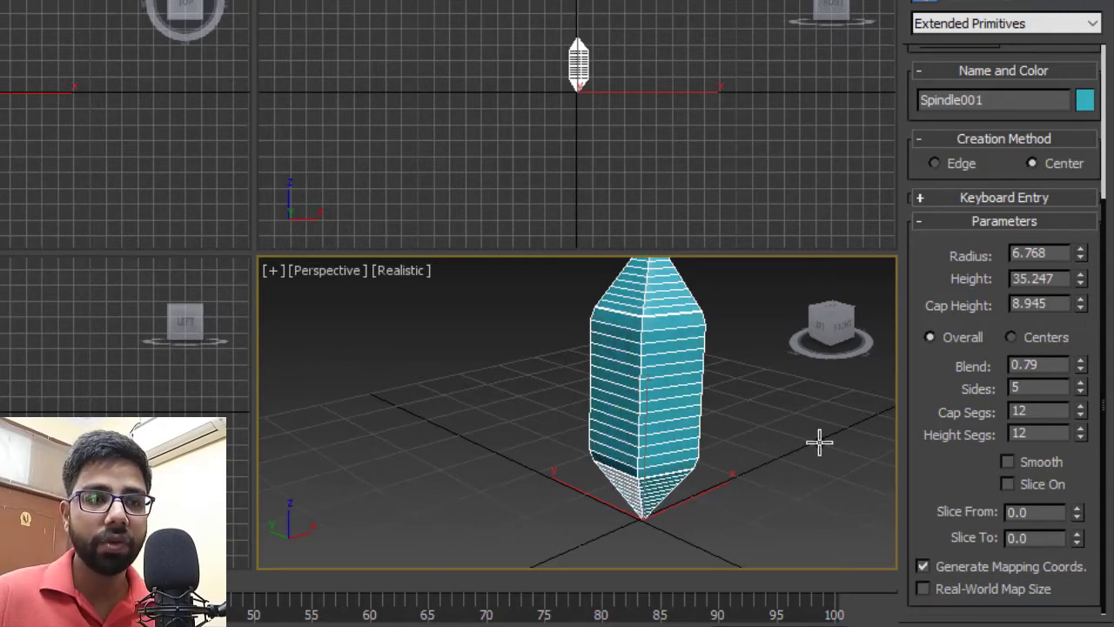
{"action": "mouse_move", "coordinate": [734, 435]}
{"action": "middle_mouse_down", "text": "alt"}
{"action": "mouse_move", "coordinate": [713, 441]}
{"action": "mouse_move", "coordinate": [748, 434]}
{"action": "middle_mouse_up", "text": "alt"}
{"action": "left_click", "coordinate": [1048, 466]}
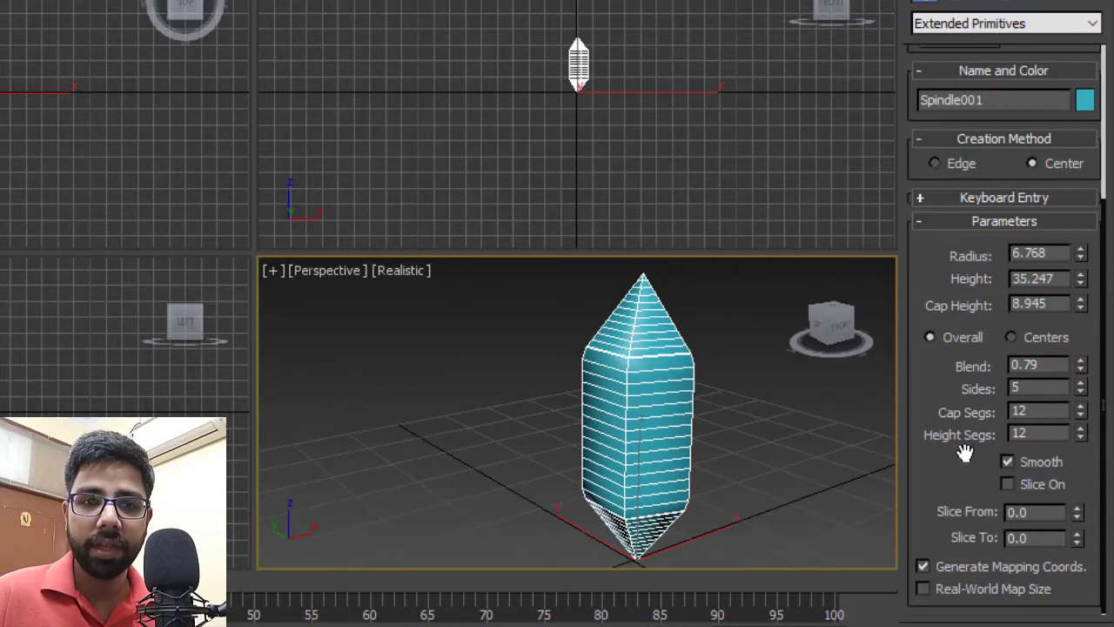
Enable slicing on the spindle with Slice From at 268.5, and inspect the cut from several angles.
{"action": "left_click", "coordinate": [1033, 484]}
{"action": "left_click_drag", "start_coordinate": [1076, 514], "coordinate": [1068, 52]}
{"action": "middle_click_drag", "start_coordinate": [767, 405], "coordinate": [766, 514], "text": "alt"}
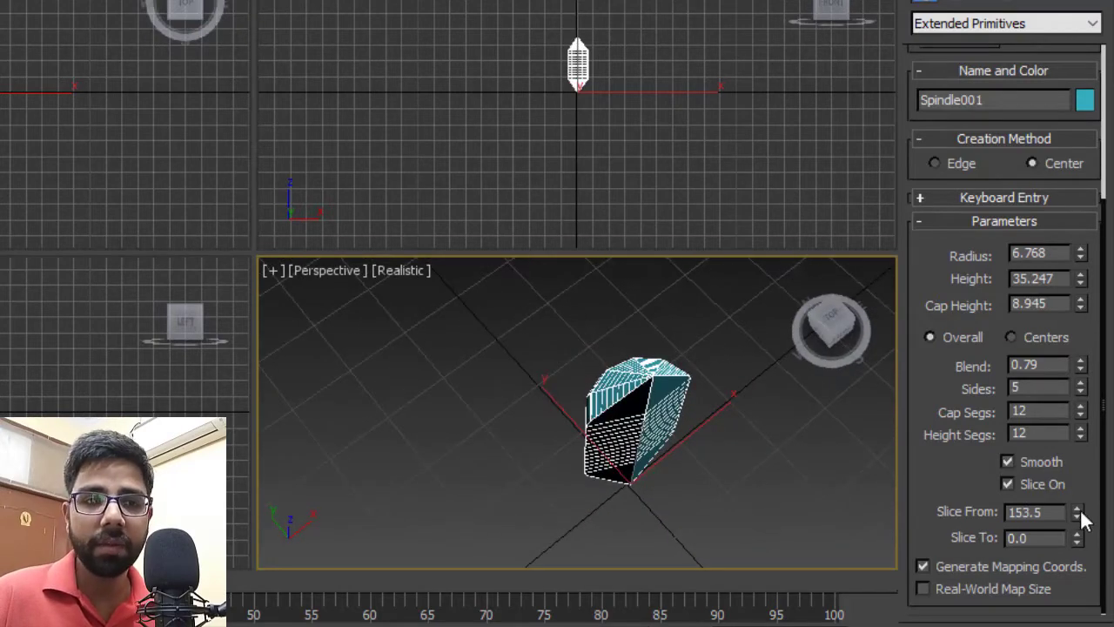
{"action": "left_click_drag", "start_coordinate": [1078, 512], "coordinate": [970, 390]}
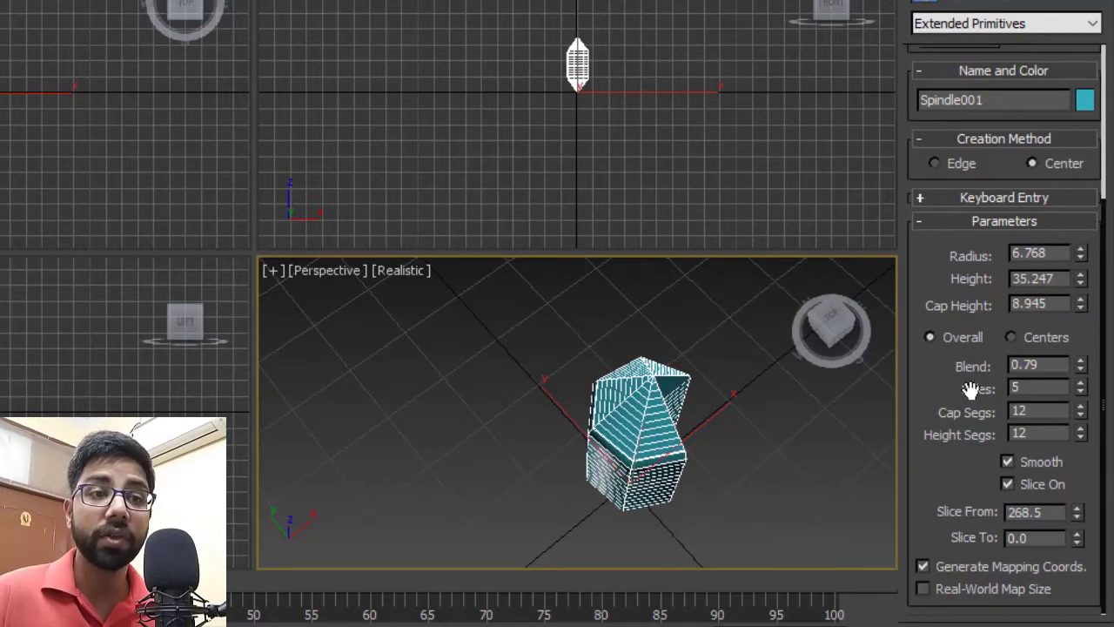
{"action": "middle_click_drag", "start_coordinate": [703, 443], "coordinate": [541, 316], "text": "alt"}
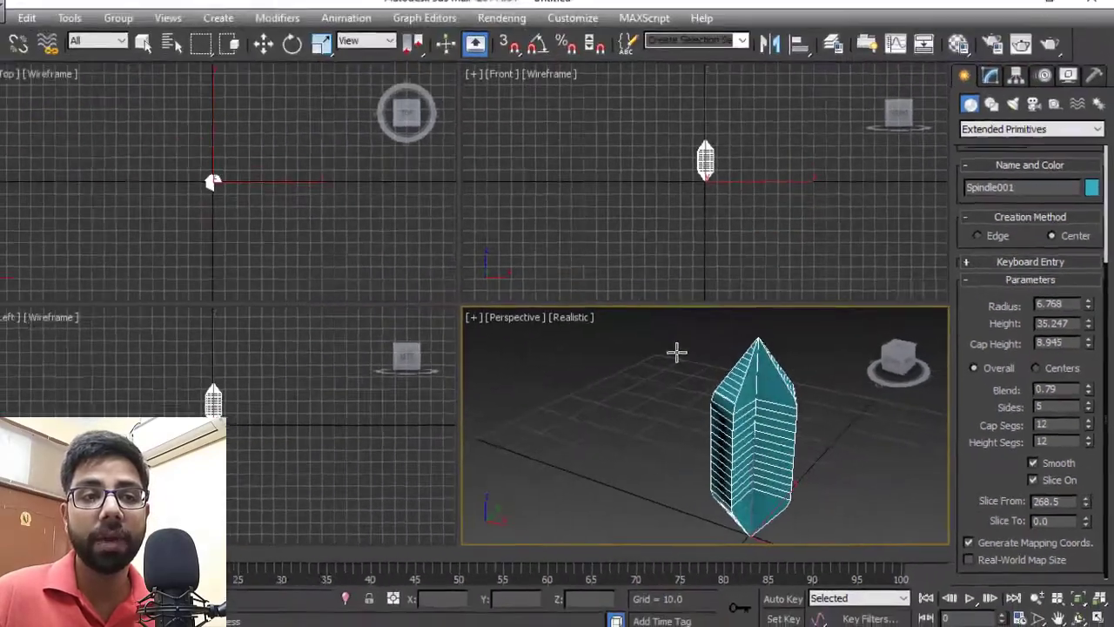
{"action": "middle_click_drag", "start_coordinate": [656, 363], "coordinate": [833, 442], "text": "alt"}
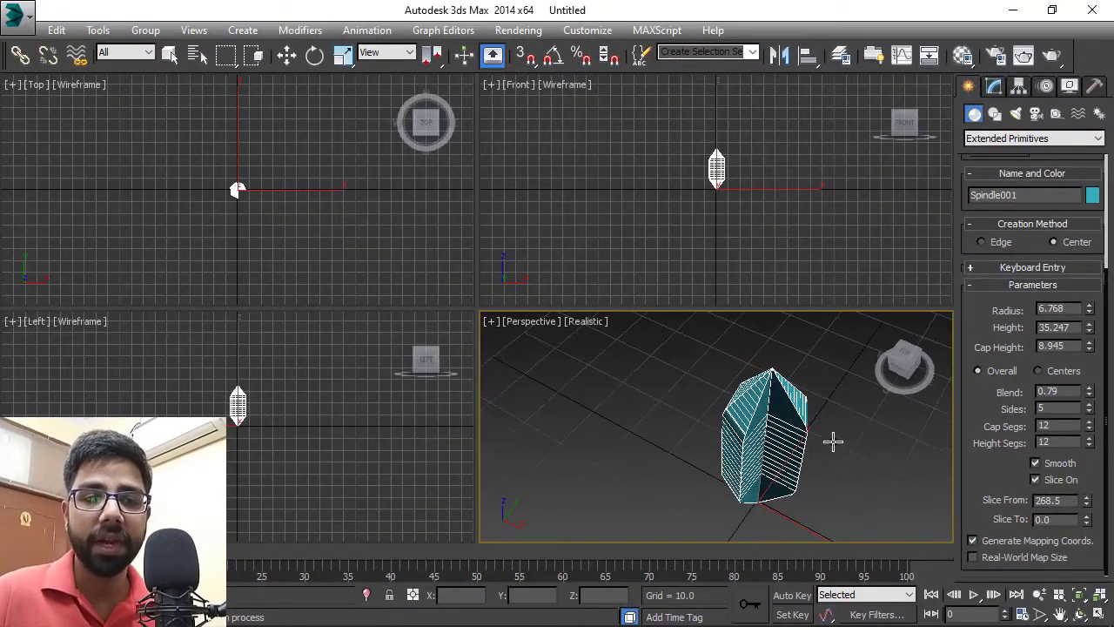
Delete the spindle and draw an L-Ext in the Top view, about -34.7 side length, 33.2 front length, 13.3 widths and 17.0 high.
{"action": "key", "text": "Delete"}
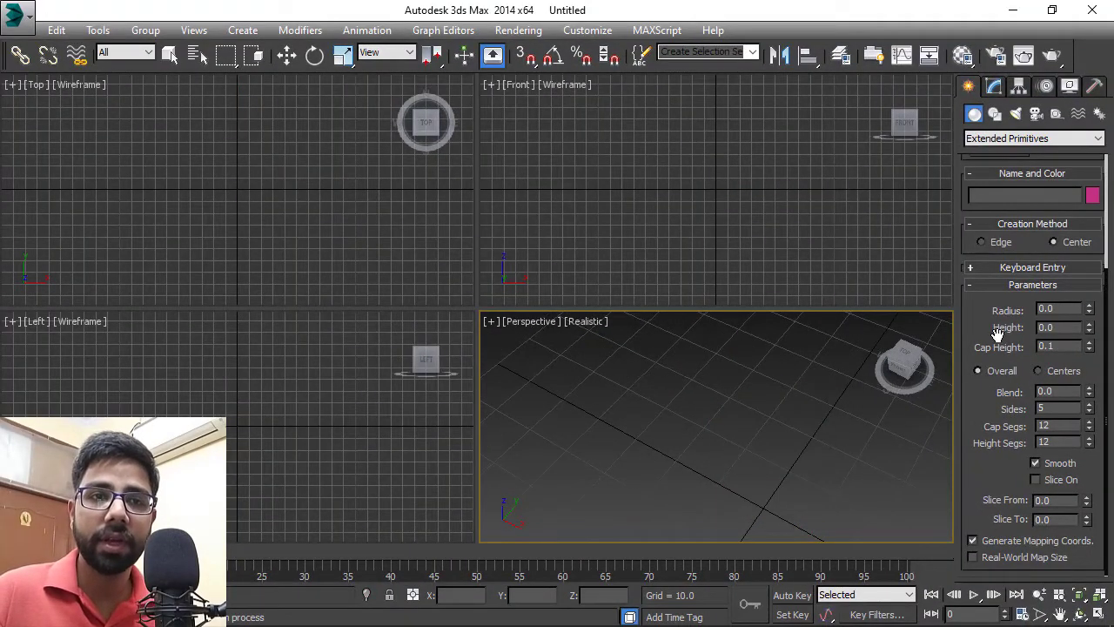
{"action": "left_click_drag", "start_coordinate": [984, 312], "coordinate": [979, 503]}
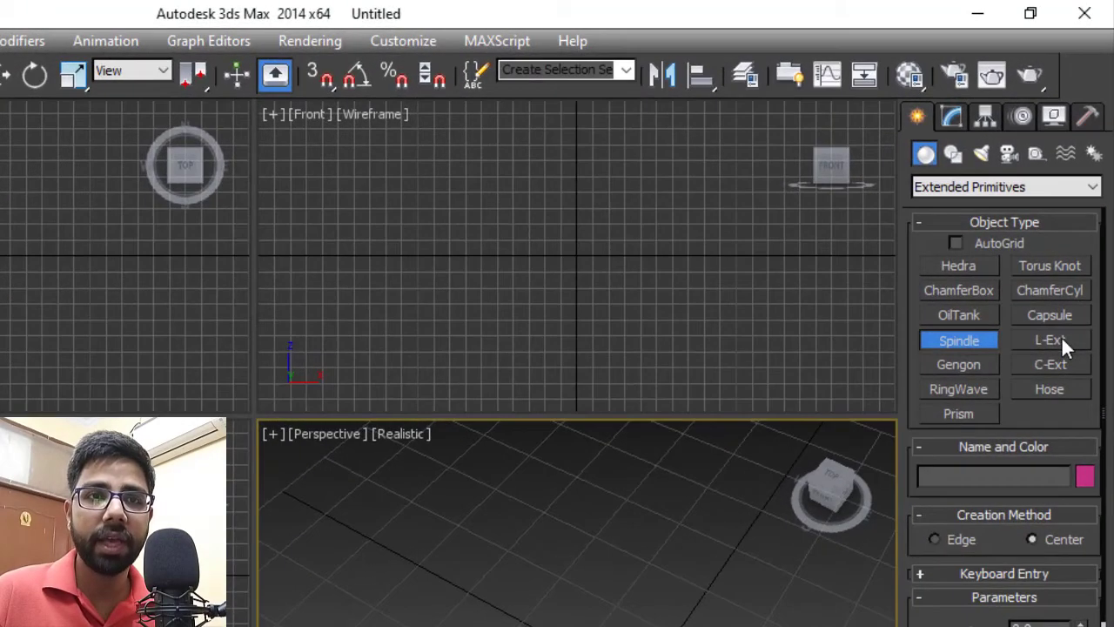
{"action": "left_click", "coordinate": [1060, 337]}
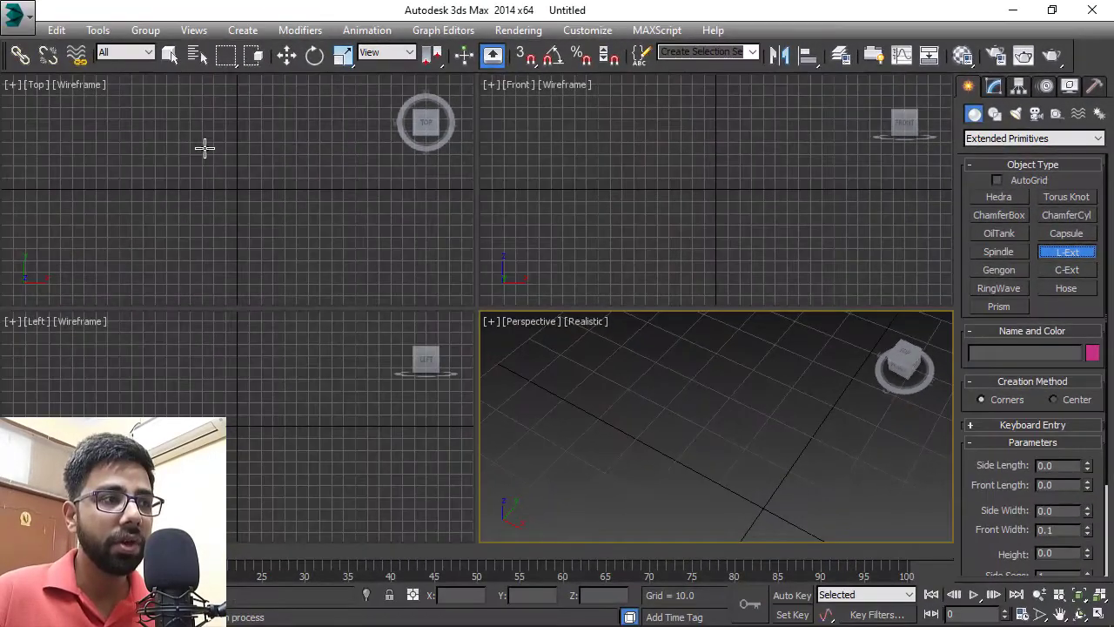
{"action": "left_click_drag", "start_coordinate": [205, 148], "coordinate": [234, 180]}
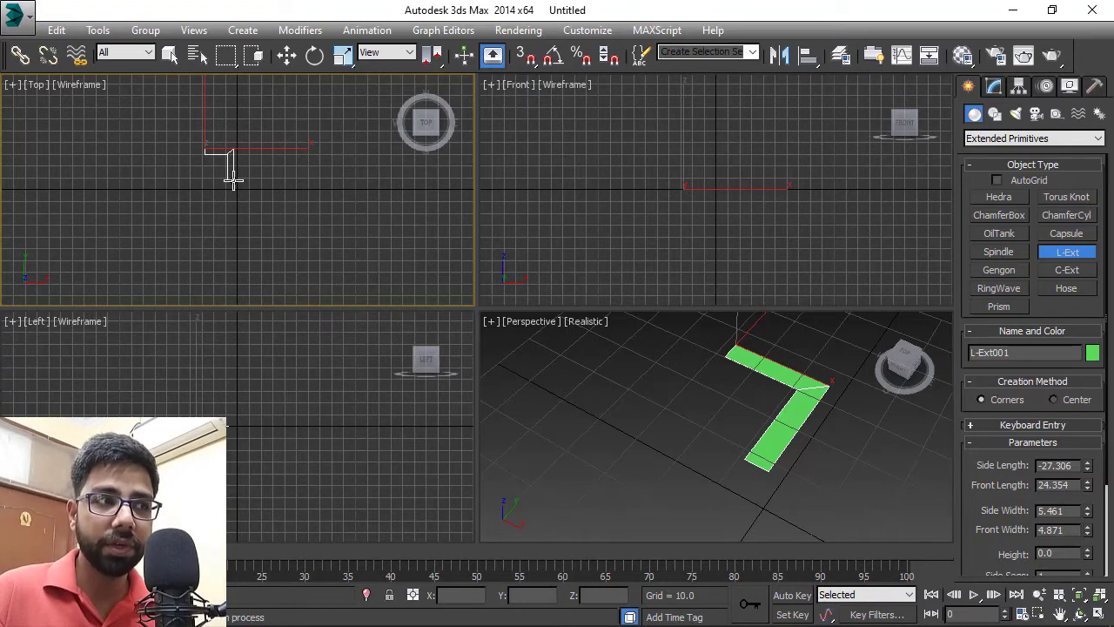
{"action": "left_click_drag", "start_coordinate": [232, 180], "coordinate": [243, 188]}
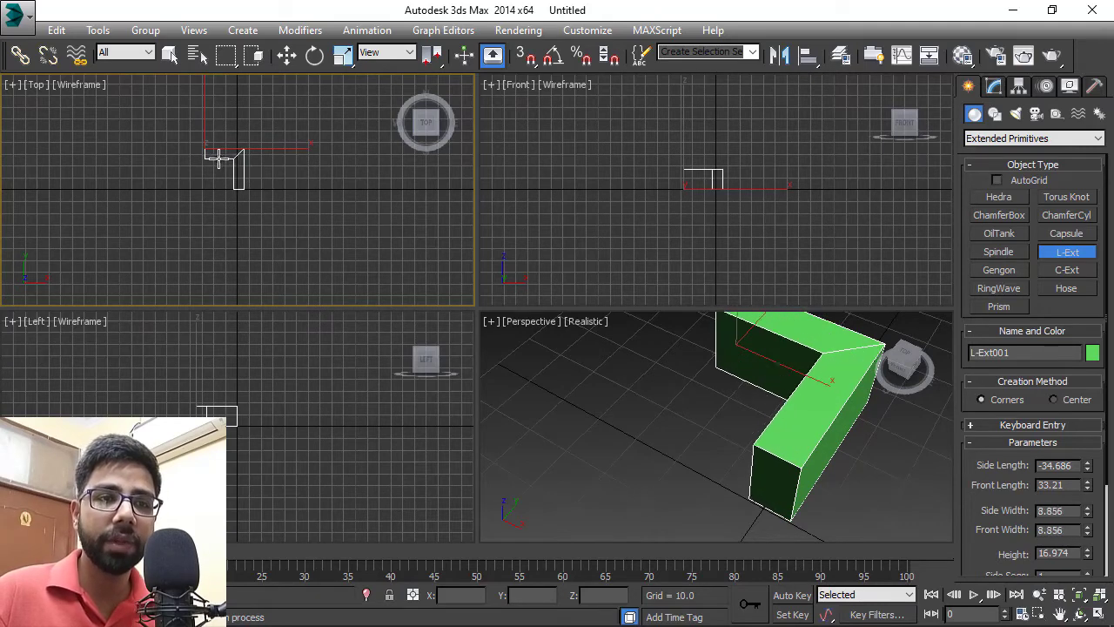
{"action": "left_click", "coordinate": [208, 154]}
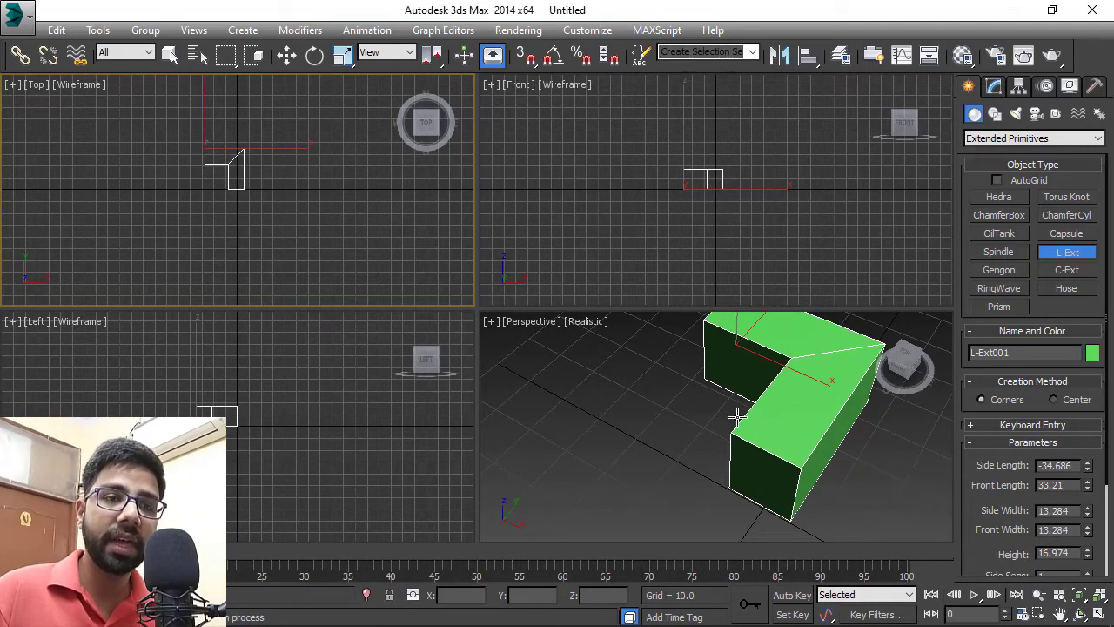
Adjust the L-Ext to a side length of -42.664 and a front length of 47.491.
{"action": "mouse_move", "coordinate": [774, 415]}
{"action": "middle_mouse_down"}
{"action": "mouse_move", "coordinate": [760, 443]}
{"action": "mouse_move", "coordinate": [786, 429]}
{"action": "middle_mouse_up"}
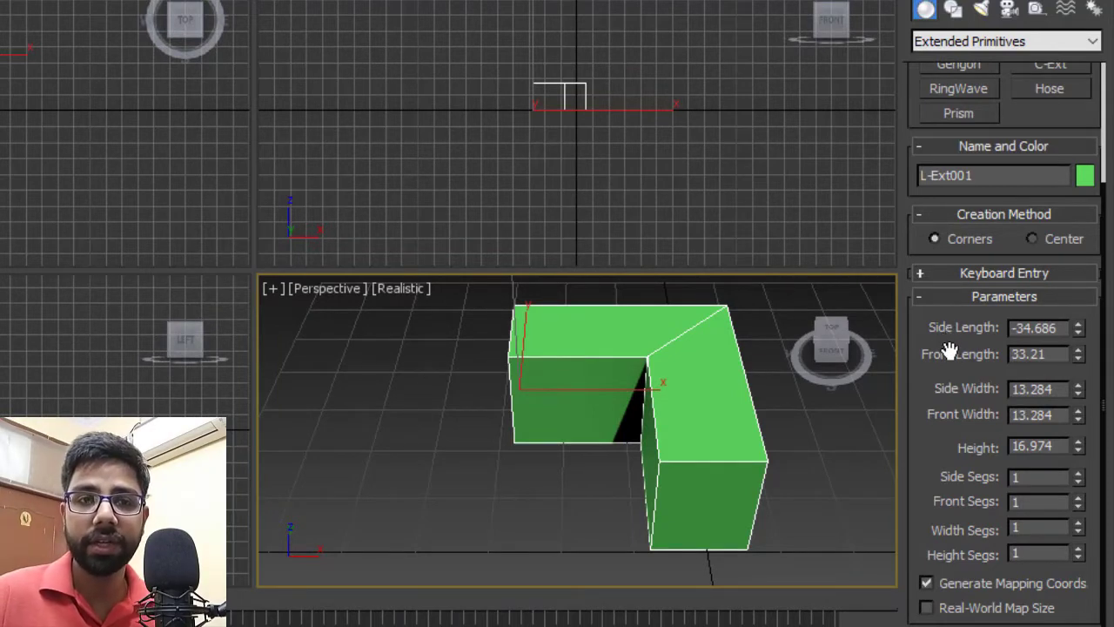
{"action": "left_click_drag", "start_coordinate": [1077, 328], "coordinate": [1076, 362]}
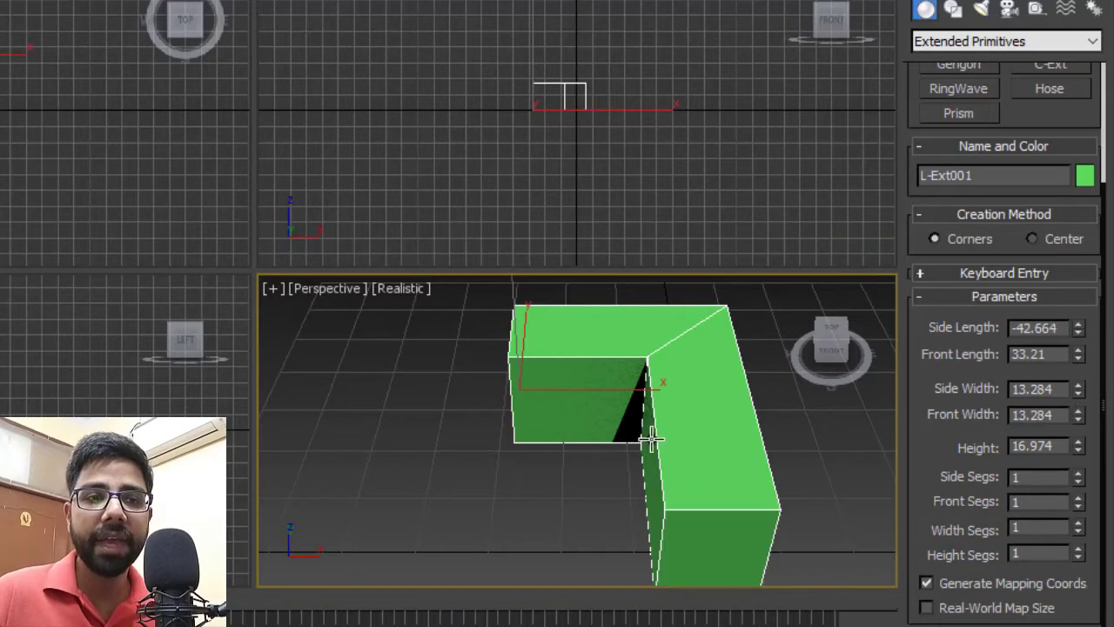
{"action": "middle_click_drag", "start_coordinate": [652, 439], "coordinate": [701, 445], "text": "alt"}
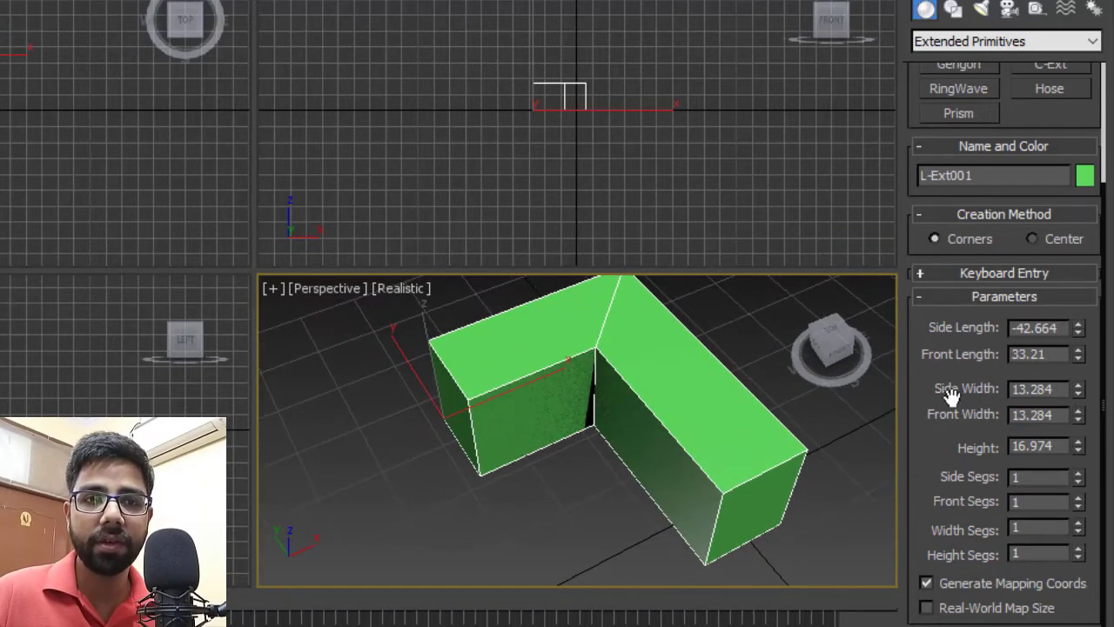
{"action": "left_click_drag", "start_coordinate": [1078, 354], "coordinate": [1075, 300]}
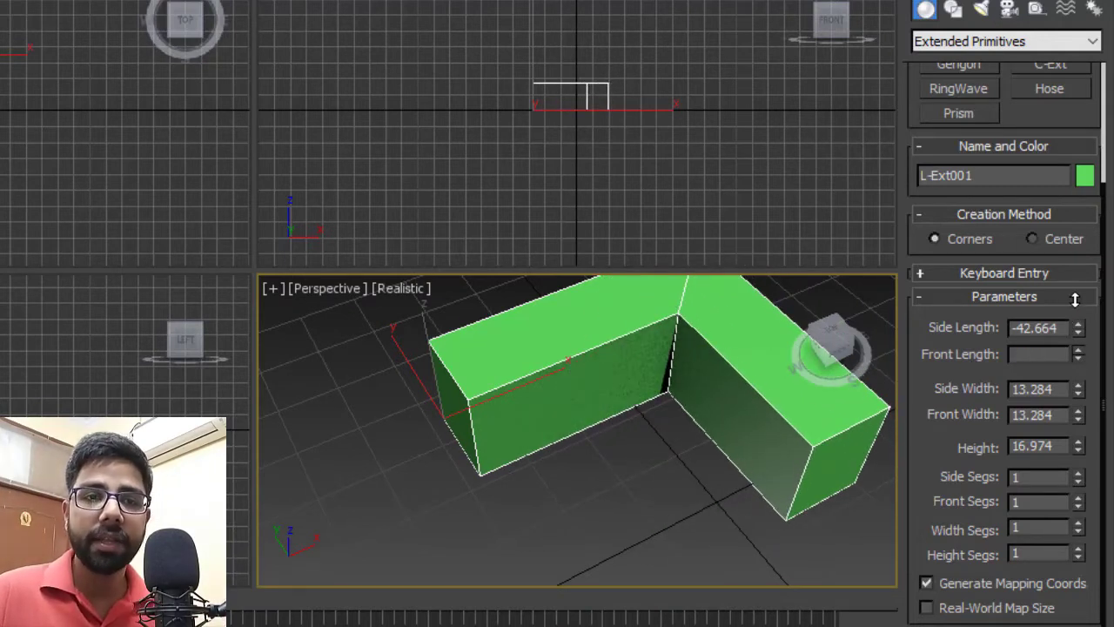
Set the L-Ext's side width to 16.074, front width to 8.103 and height to 21.387.
{"action": "left_click_drag", "start_coordinate": [1079, 391], "coordinate": [1111, 361]}
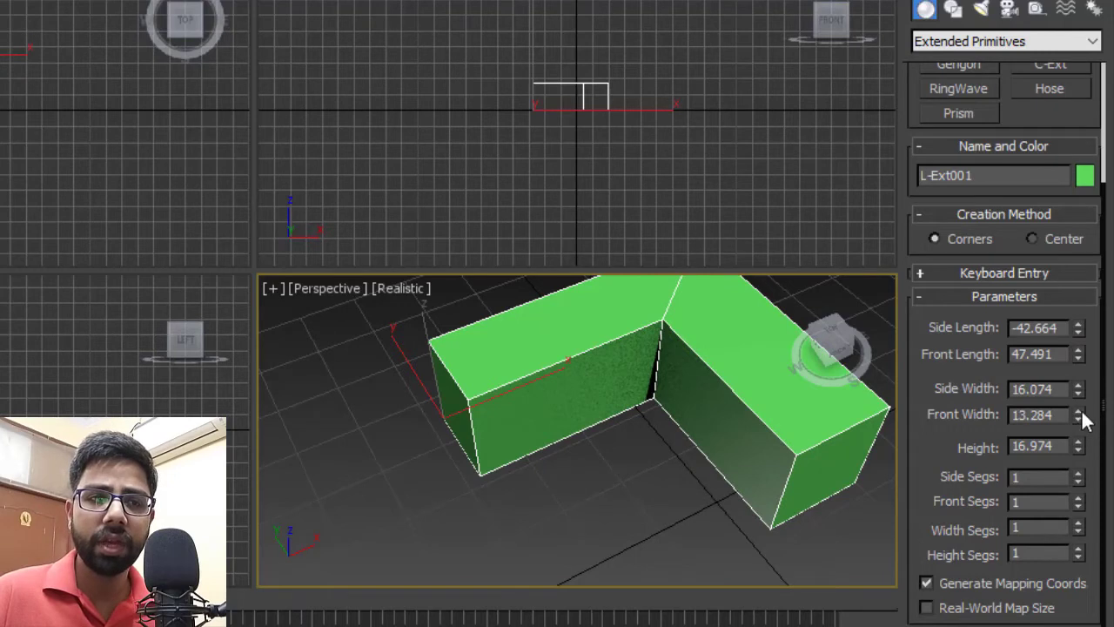
{"action": "left_click_drag", "start_coordinate": [1082, 414], "coordinate": [1110, 409]}
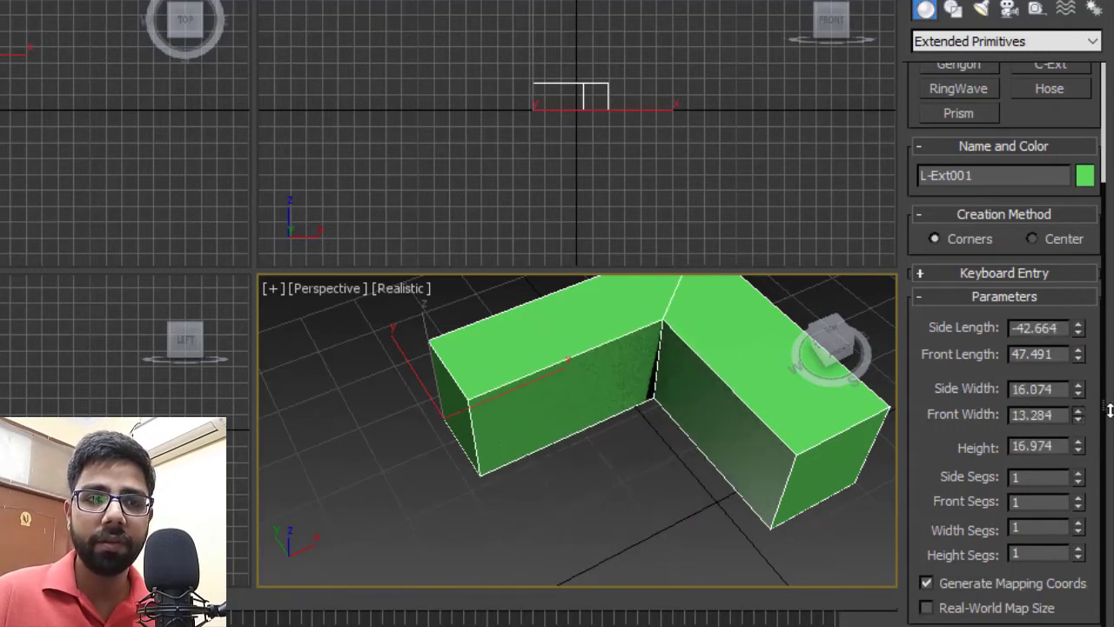
{"action": "middle_click_drag", "start_coordinate": [685, 515], "coordinate": [689, 479], "text": "alt"}
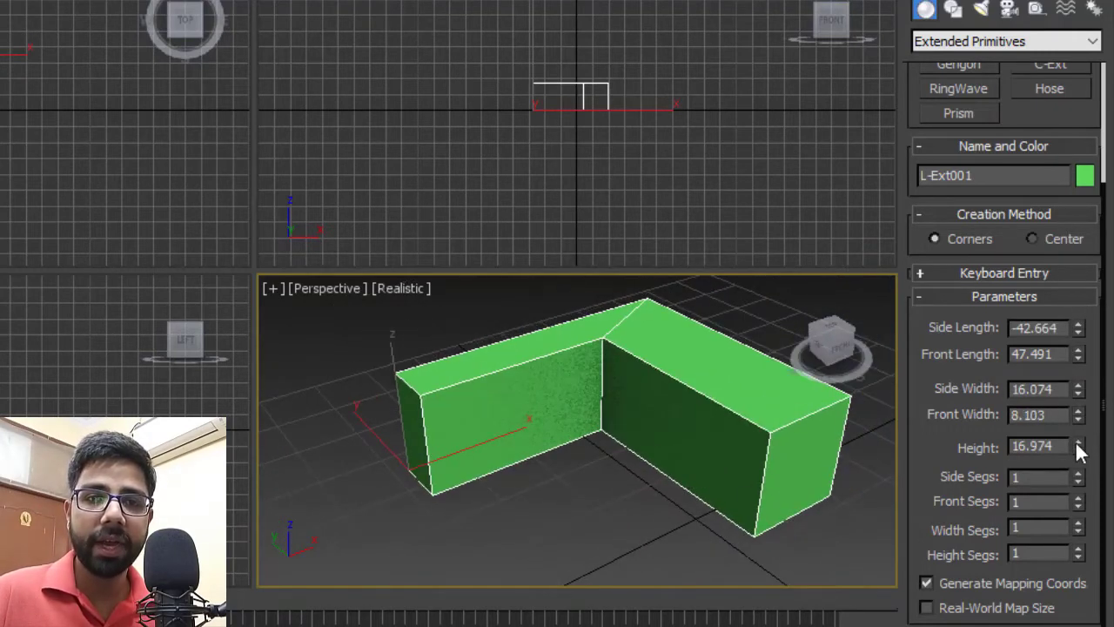
{"action": "left_click_drag", "start_coordinate": [1079, 449], "coordinate": [1099, 431]}
{"action": "middle_click_drag", "start_coordinate": [779, 433], "coordinate": [811, 479], "text": "alt"}
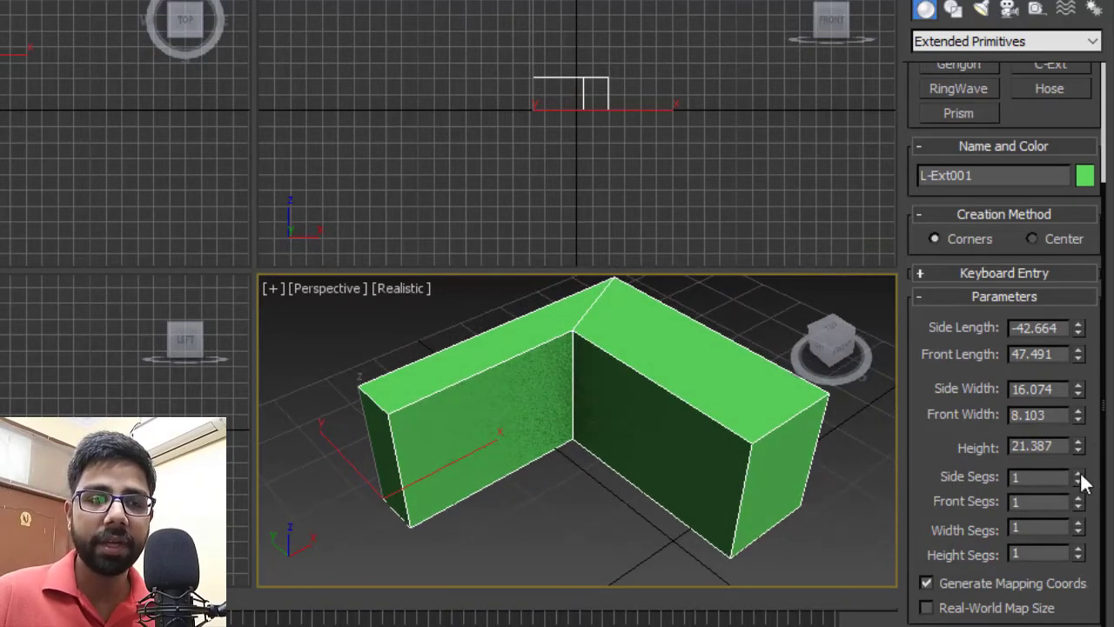
Subdivide the L-Ext with 13 side, 16 front, 9 width and 12 height segments.
{"action": "left_click_drag", "start_coordinate": [1077, 481], "coordinate": [1077, 327]}
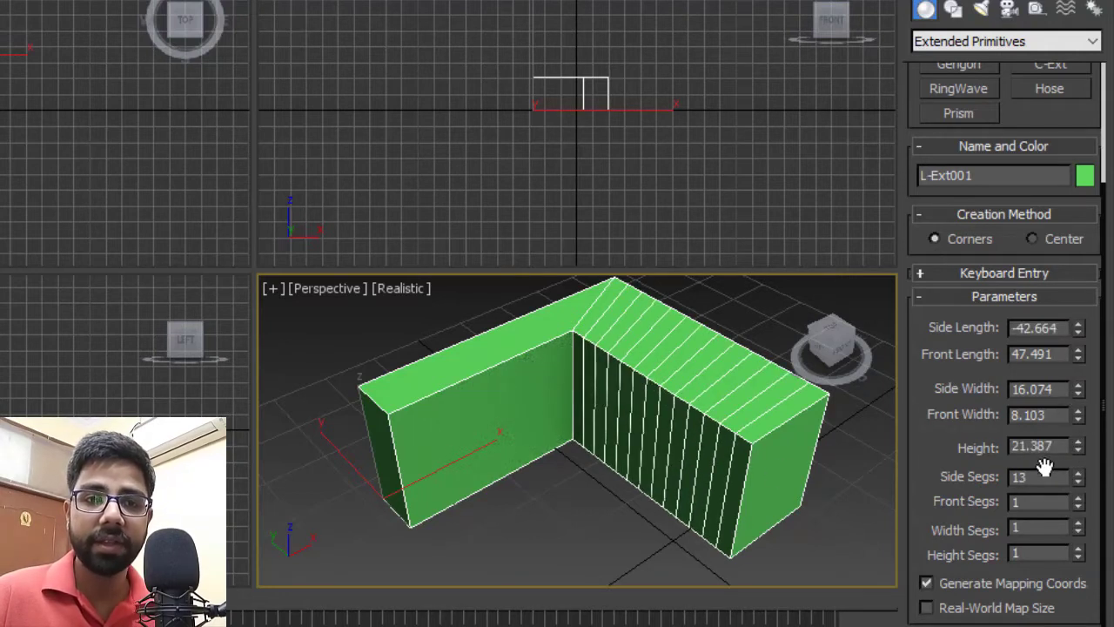
{"action": "left_click_drag", "start_coordinate": [1078, 503], "coordinate": [1077, 305]}
{"action": "middle_click_drag", "start_coordinate": [728, 459], "coordinate": [647, 447], "text": "alt"}
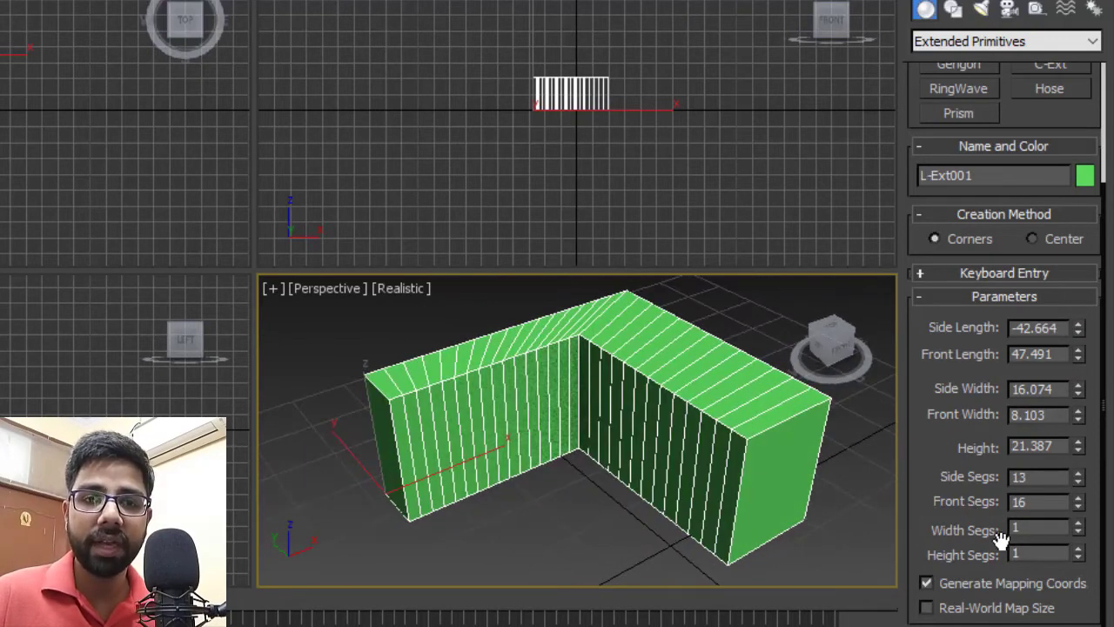
{"action": "left_click_drag", "start_coordinate": [1079, 531], "coordinate": [1079, 509]}
{"action": "left_click_drag", "start_coordinate": [1079, 553], "coordinate": [1079, 541]}
{"action": "mouse_move", "coordinate": [731, 494]}
{"action": "middle_mouse_down", "text": "alt"}
{"action": "mouse_move", "coordinate": [693, 526]}
{"action": "mouse_move", "coordinate": [737, 485]}
{"action": "mouse_move", "coordinate": [729, 497]}
{"action": "middle_mouse_up", "text": "alt"}
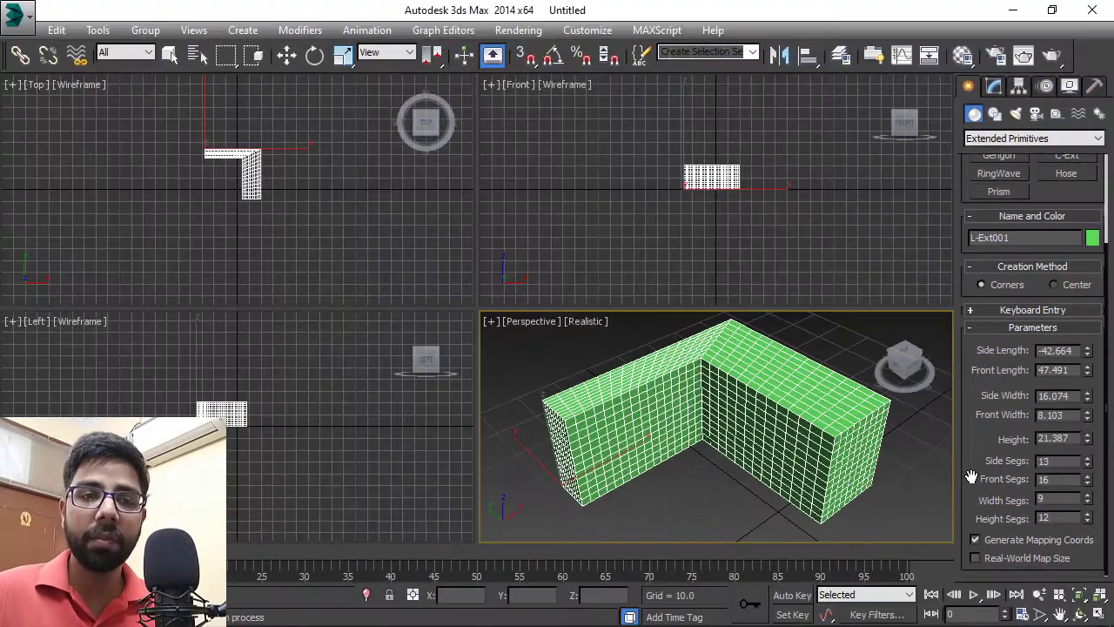
Delete the L-Ext object from the scene.
{"action": "right_click", "coordinate": [861, 472]}
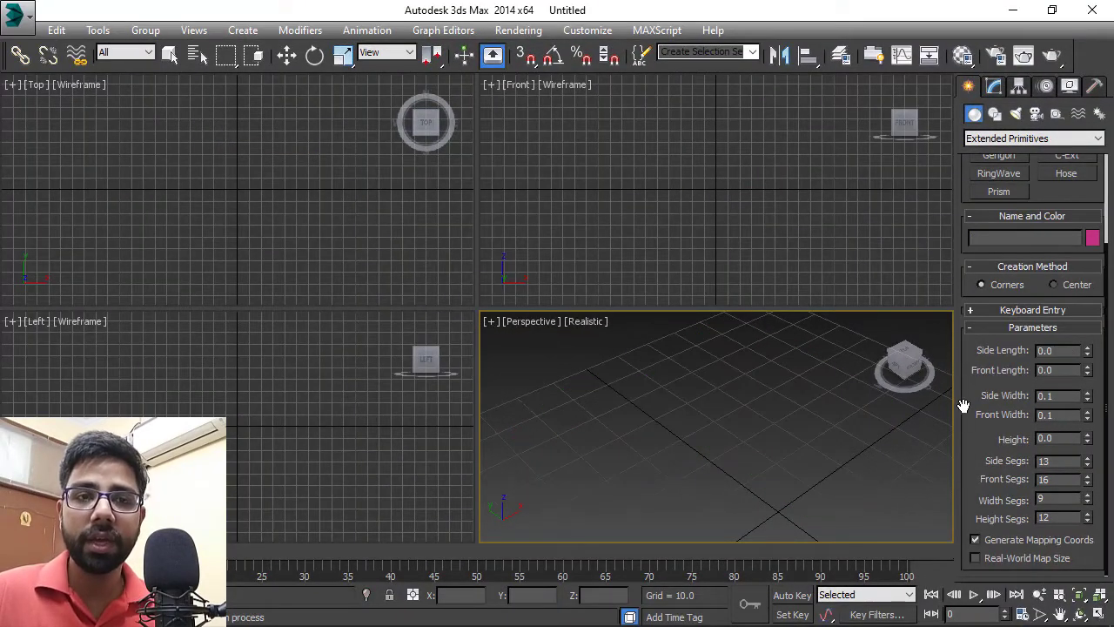
Create a five-sided gengon at the Top view's origin with radius about 16.3, height about 23.6 and fillet about 2.2.
{"action": "left_click_drag", "start_coordinate": [986, 381], "coordinate": [986, 505]}
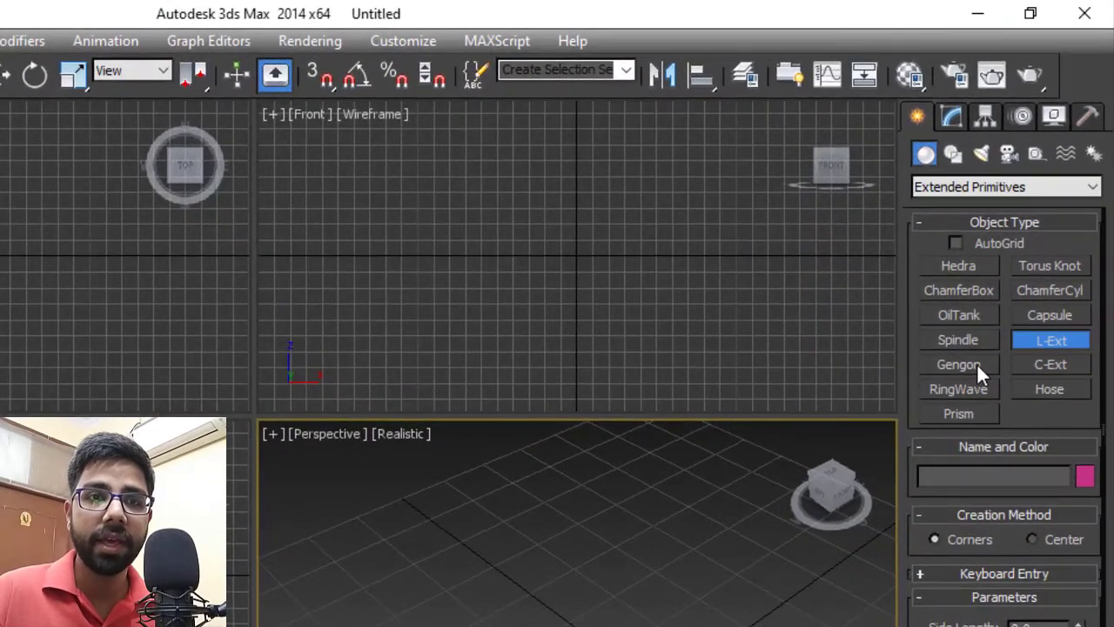
{"action": "left_click", "coordinate": [976, 364]}
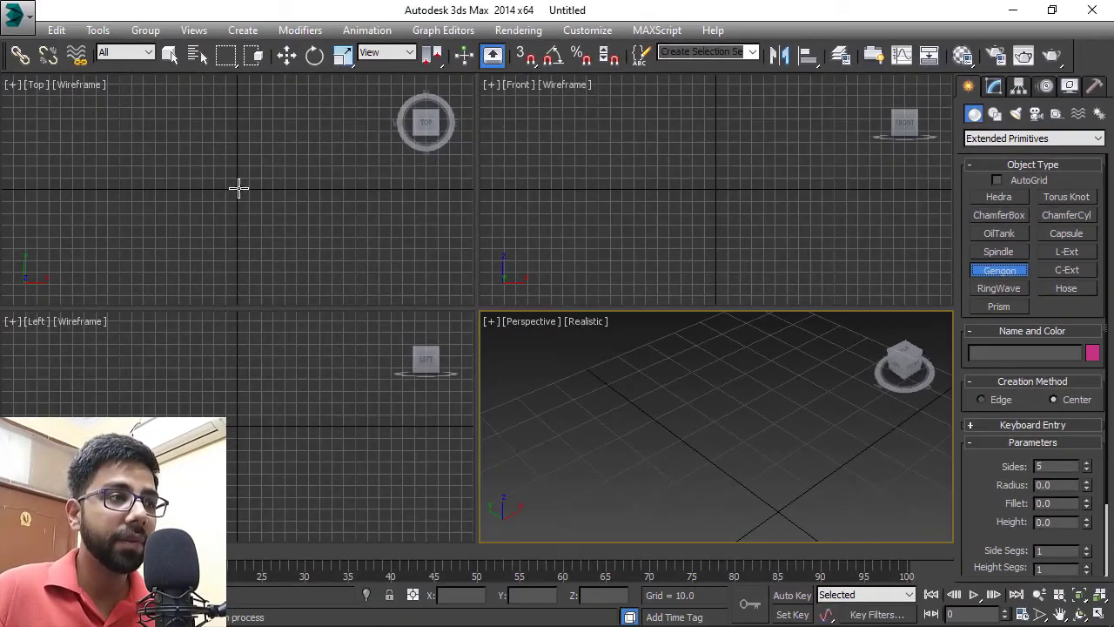
{"action": "left_click_drag", "start_coordinate": [238, 188], "coordinate": [249, 189]}
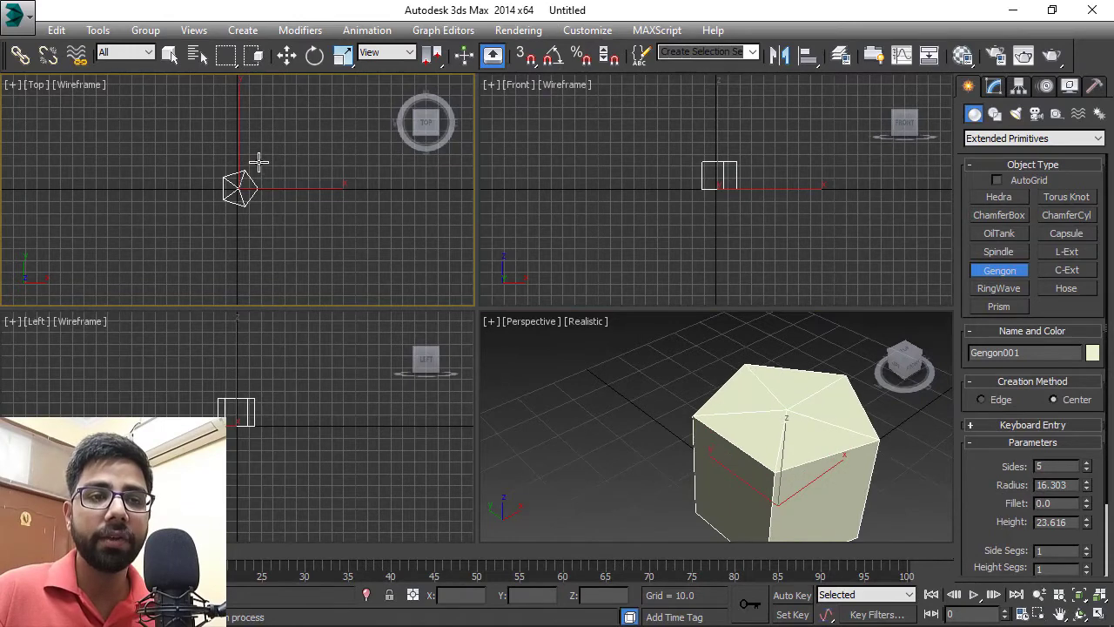
{"action": "left_click", "coordinate": [255, 161]}
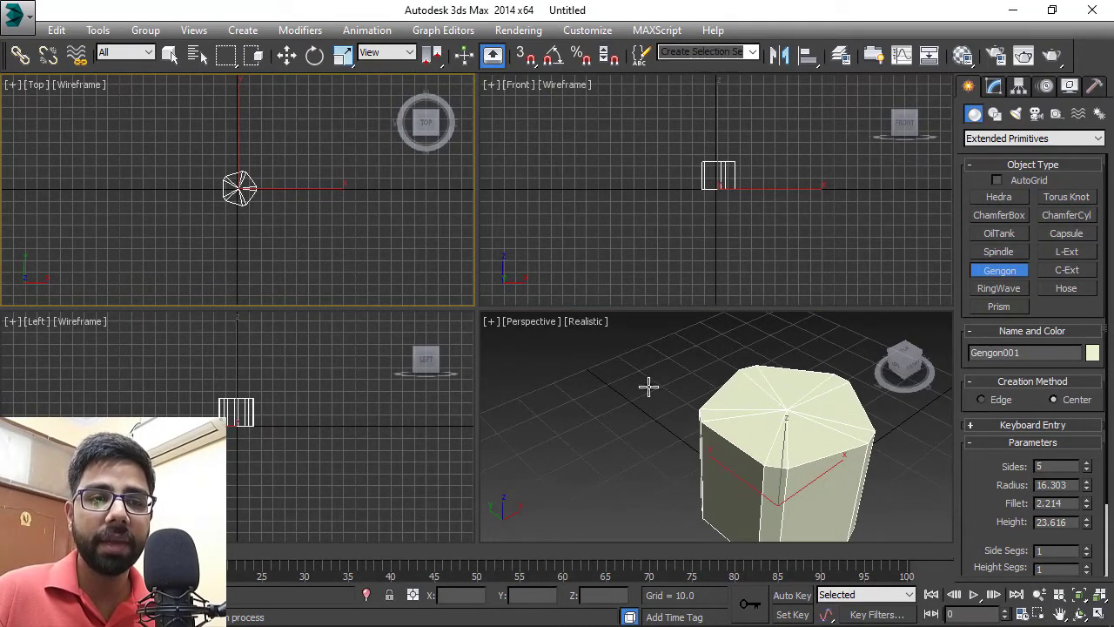
{"action": "mouse_move", "coordinate": [758, 434]}
{"action": "middle_mouse_down", "text": "alt"}
{"action": "mouse_move", "coordinate": [722, 386]}
{"action": "mouse_move", "coordinate": [824, 403]}
{"action": "mouse_move", "coordinate": [753, 419]}
{"action": "middle_mouse_up", "text": "alt"}
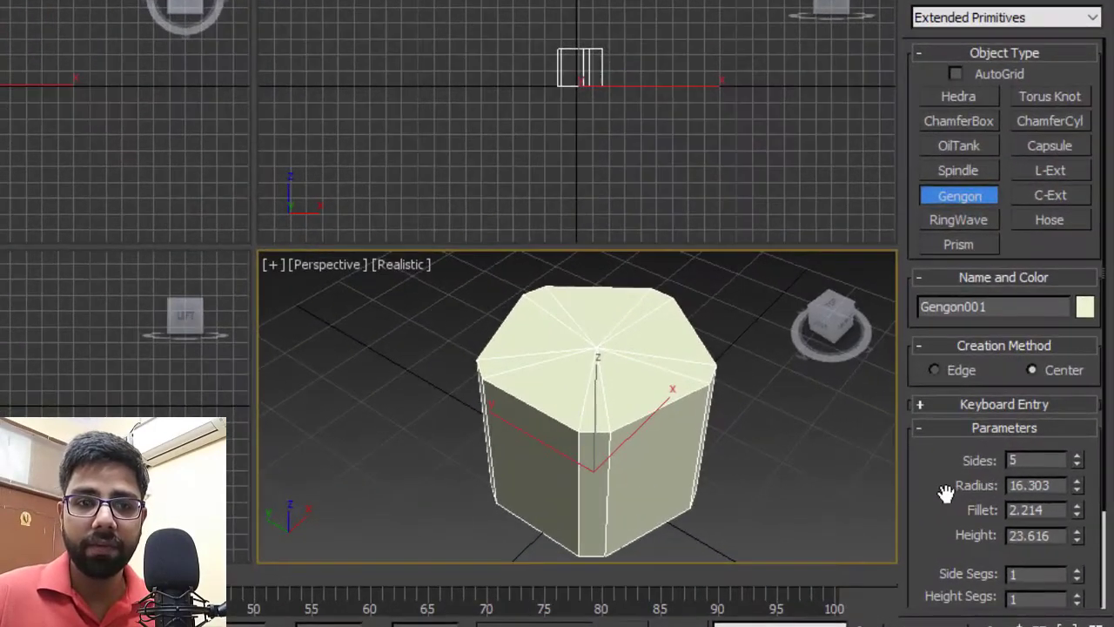
Reduce the gengon's number of sides to 4.
{"action": "left_click_drag", "start_coordinate": [989, 490], "coordinate": [996, 366]}
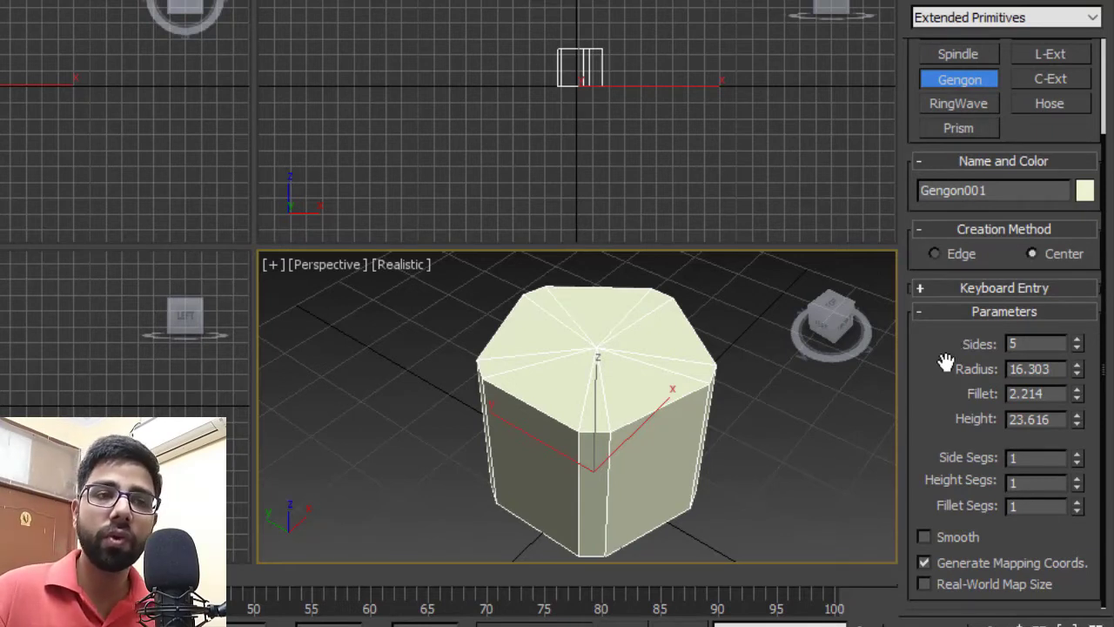
{"action": "middle_click_drag", "start_coordinate": [775, 428], "coordinate": [776, 423]}
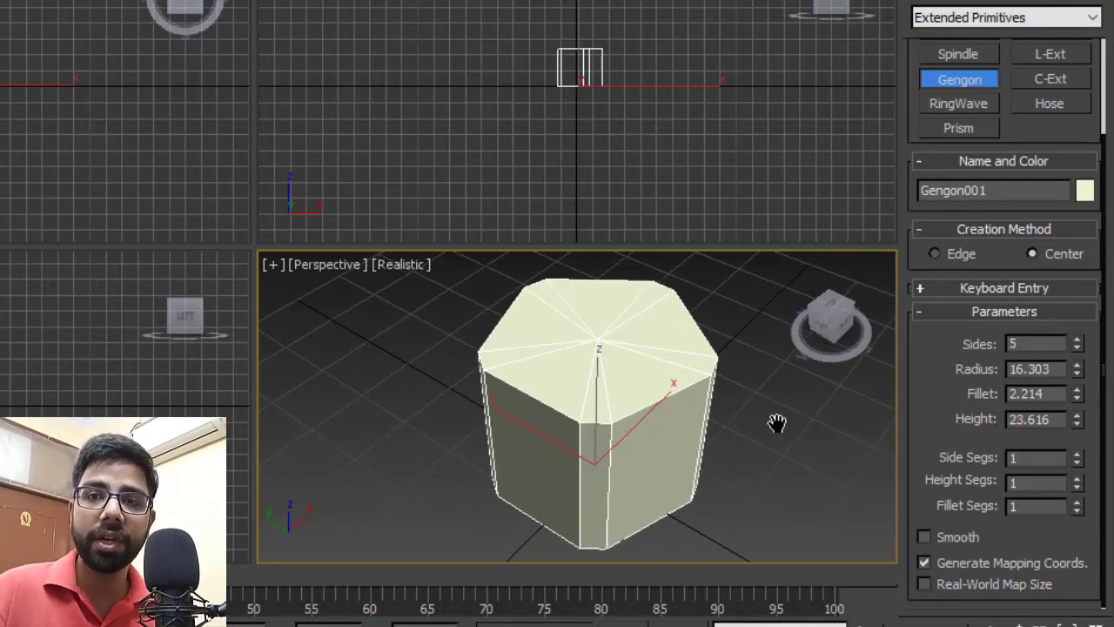
{"action": "middle_click_drag", "start_coordinate": [776, 423], "coordinate": [733, 441]}
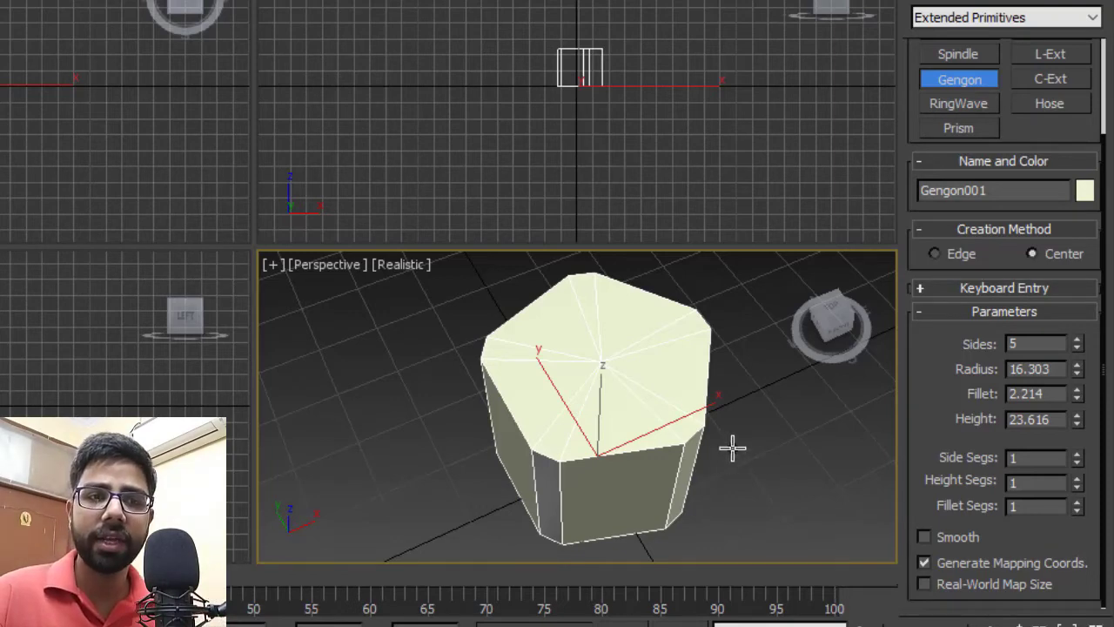
{"action": "middle_click_drag", "start_coordinate": [731, 447], "coordinate": [689, 401], "text": "alt"}
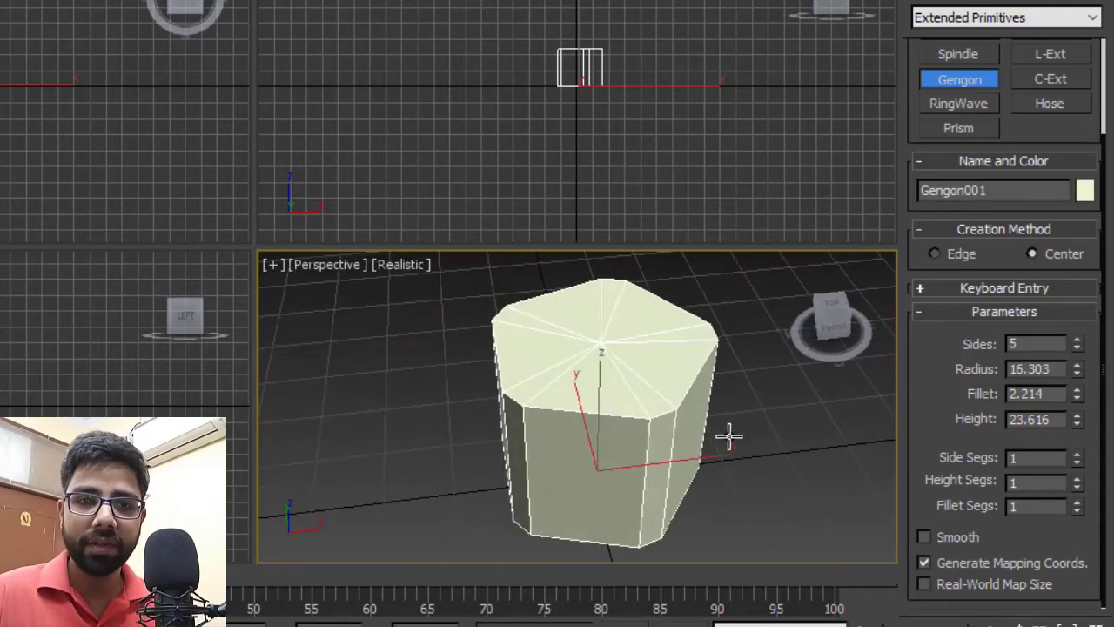
{"action": "middle_click_drag", "start_coordinate": [726, 435], "coordinate": [736, 443]}
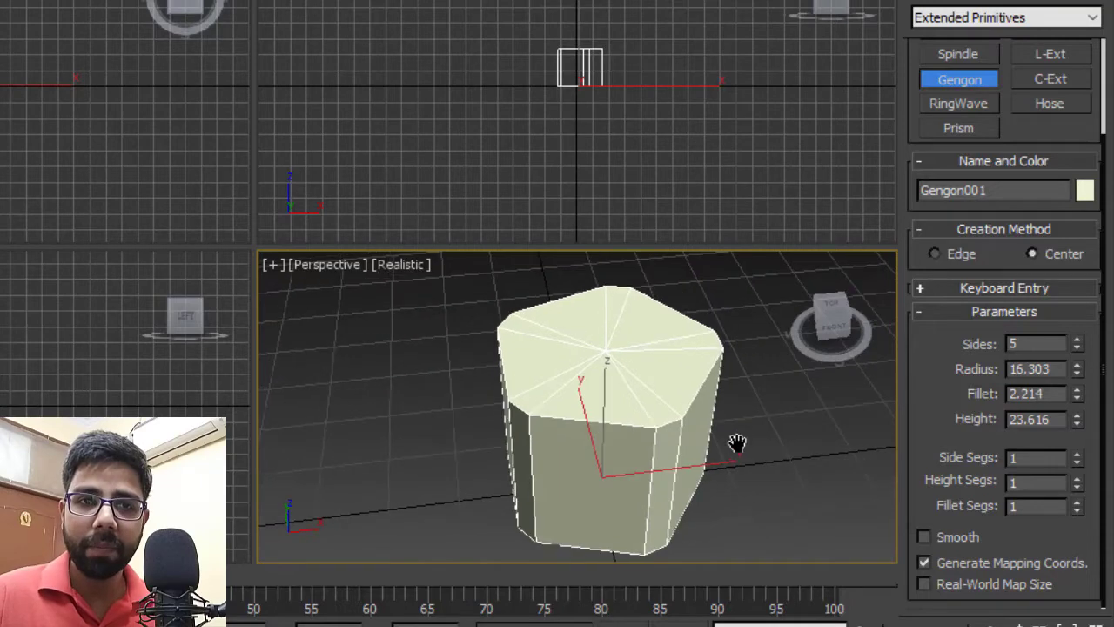
{"action": "left_click", "coordinate": [1078, 349]}
{"action": "mouse_move", "coordinate": [709, 450]}
{"action": "middle_mouse_down", "text": "alt"}
{"action": "mouse_move", "coordinate": [579, 452]}
{"action": "mouse_move", "coordinate": [719, 449]}
{"action": "mouse_move", "coordinate": [720, 433]}
{"action": "middle_mouse_up", "text": "alt"}
{"action": "middle_click_drag", "start_coordinate": [712, 395], "coordinate": [723, 522], "text": "alt"}
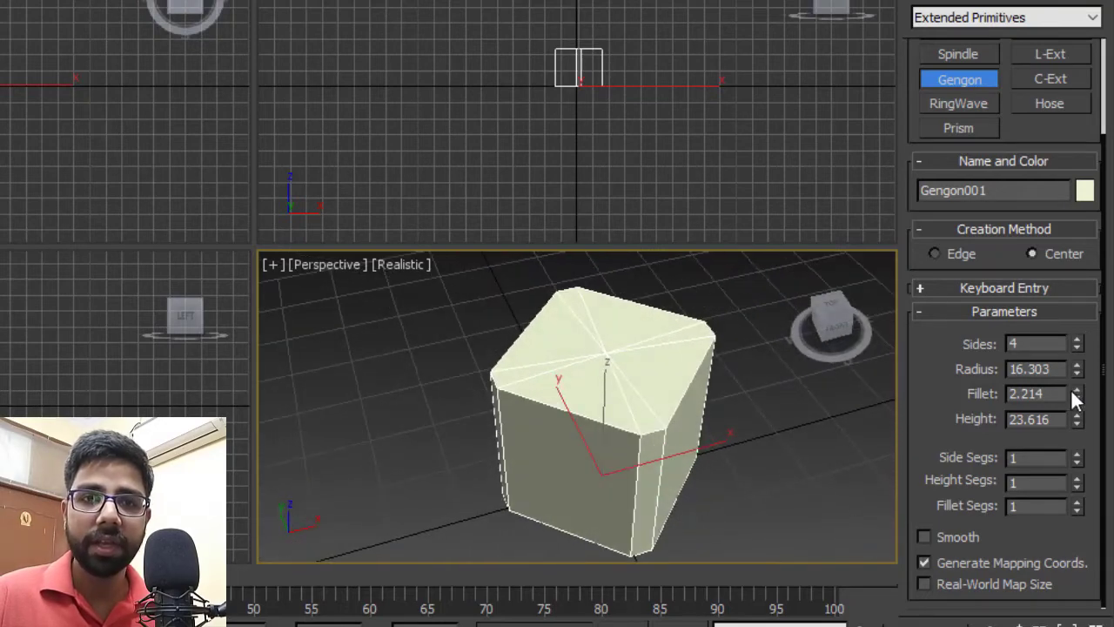
Set the gengon's fillet to 1.218 with 10 fillet segments.
{"action": "left_click_drag", "start_coordinate": [1076, 399], "coordinate": [1061, 443]}
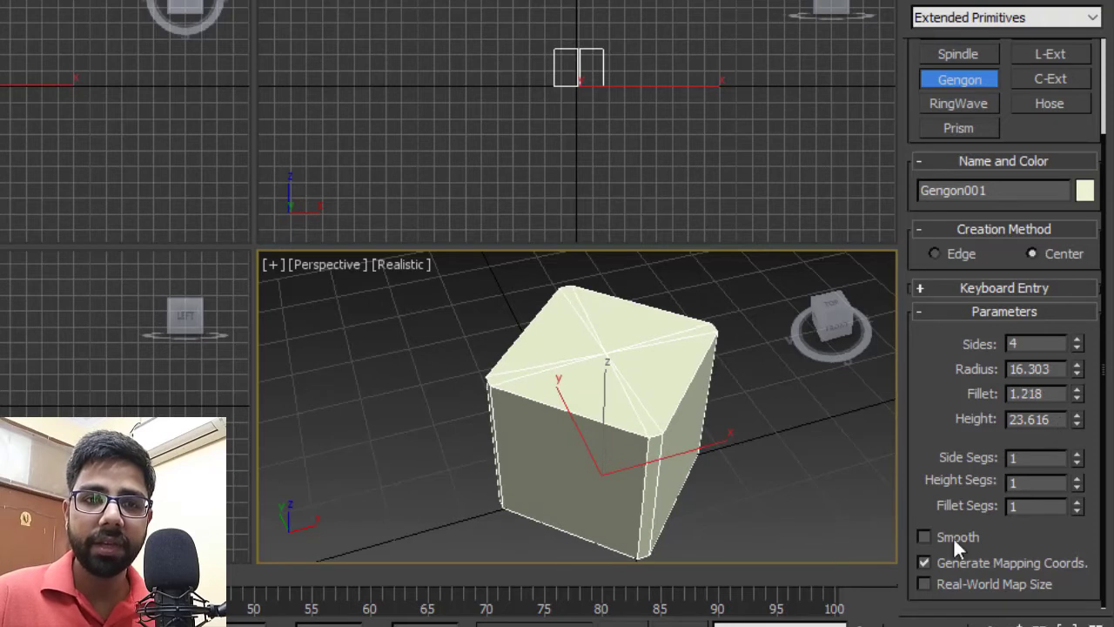
{"action": "left_click_drag", "start_coordinate": [1077, 511], "coordinate": [1063, 399]}
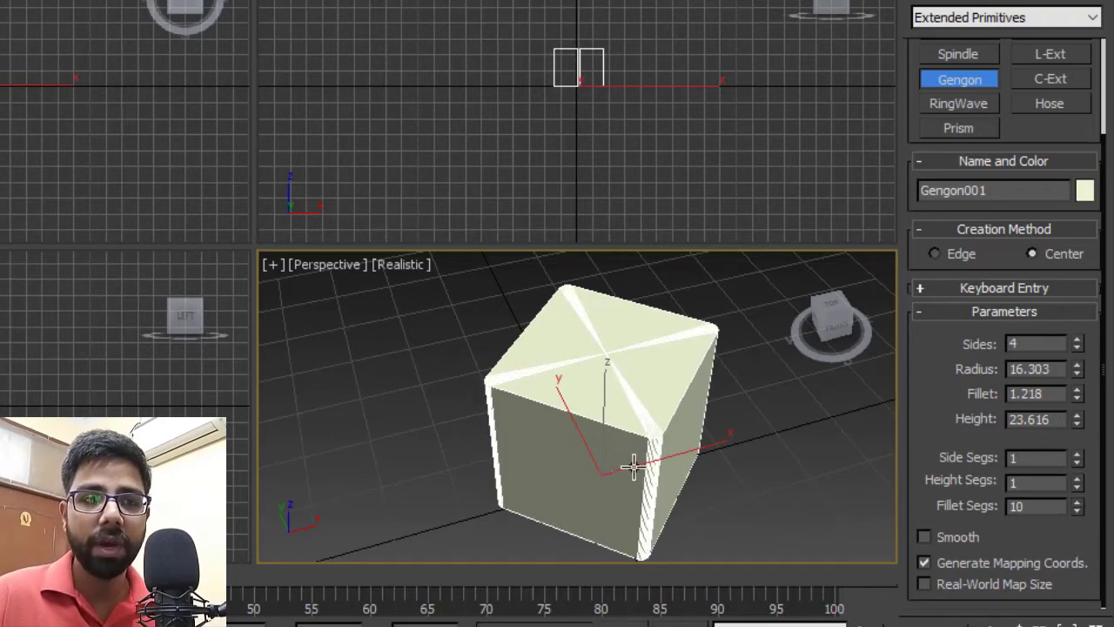
{"action": "middle_click_drag", "start_coordinate": [885, 460], "coordinate": [659, 427], "text": "alt"}
End gengon creation and change the selected gengon's radius to 11.901 in its modify settings.
{"action": "right_click", "coordinate": [727, 464]}
{"action": "left_click", "coordinate": [738, 434]}
{"action": "left_click", "coordinate": [648, 447]}
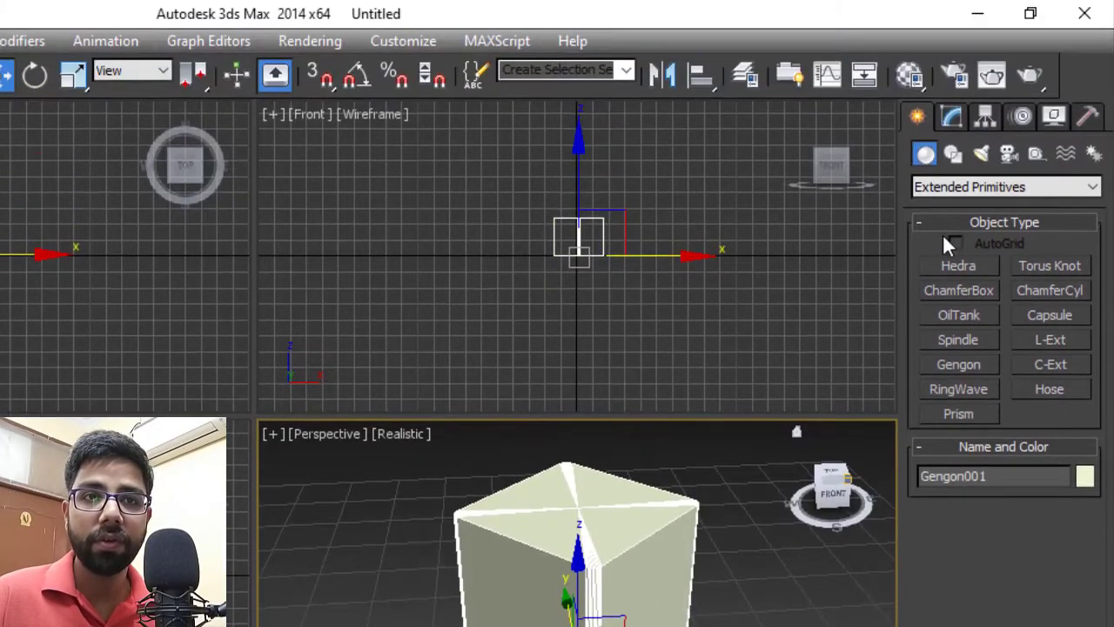
{"action": "left_click", "coordinate": [951, 116]}
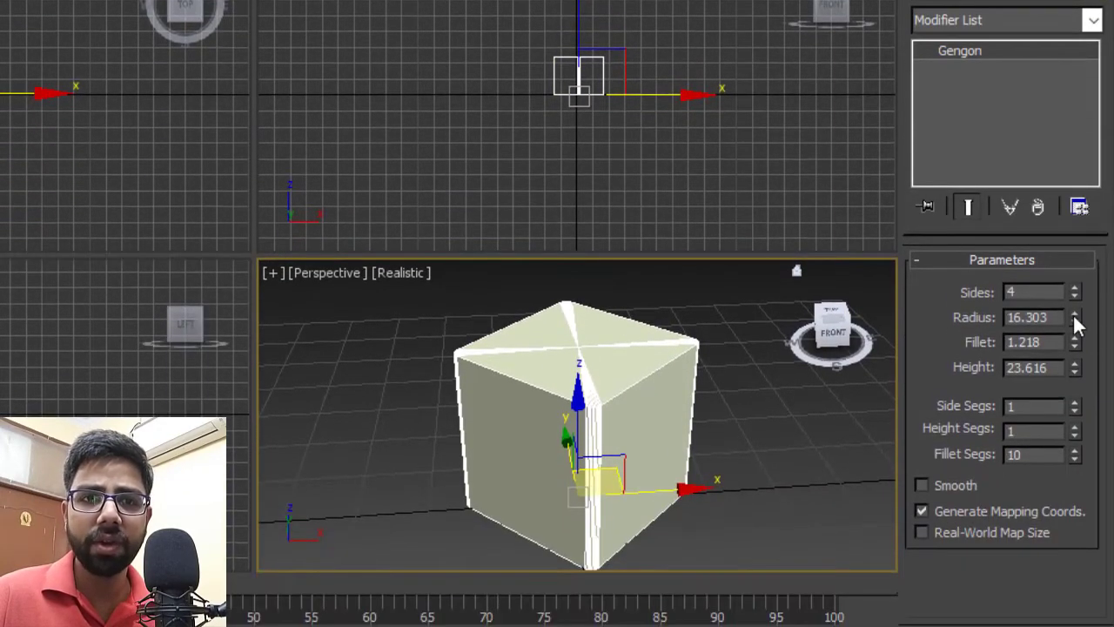
{"action": "left_click_drag", "start_coordinate": [1075, 316], "coordinate": [1070, 293]}
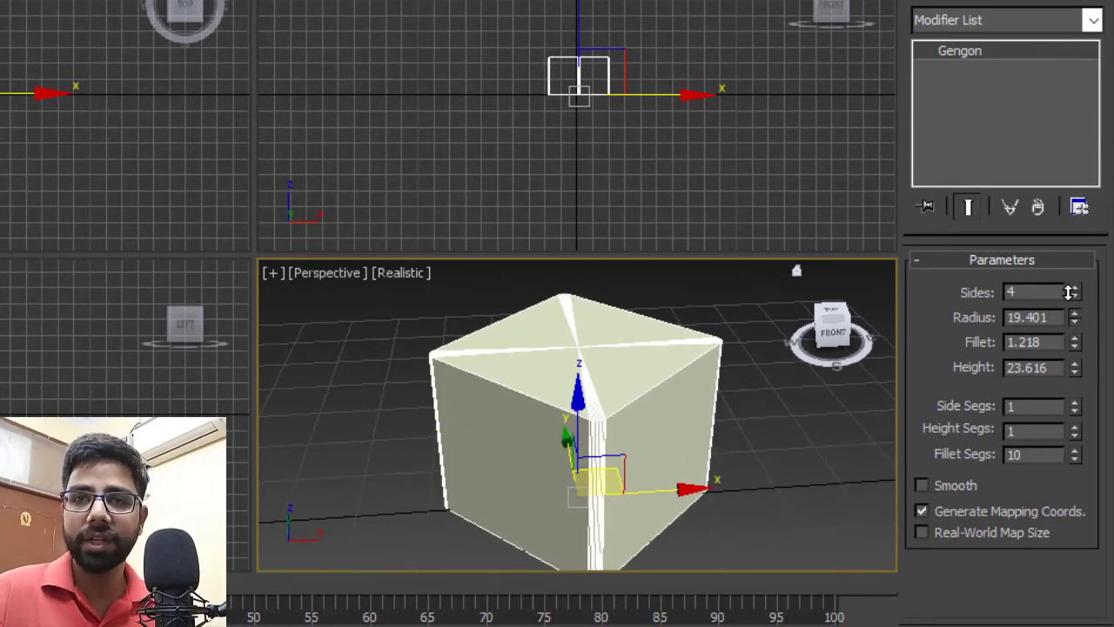
{"action": "left_click_drag", "start_coordinate": [1070, 293], "coordinate": [1070, 352]}
{"action": "middle_click_drag", "start_coordinate": [715, 354], "coordinate": [684, 439], "text": "alt"}
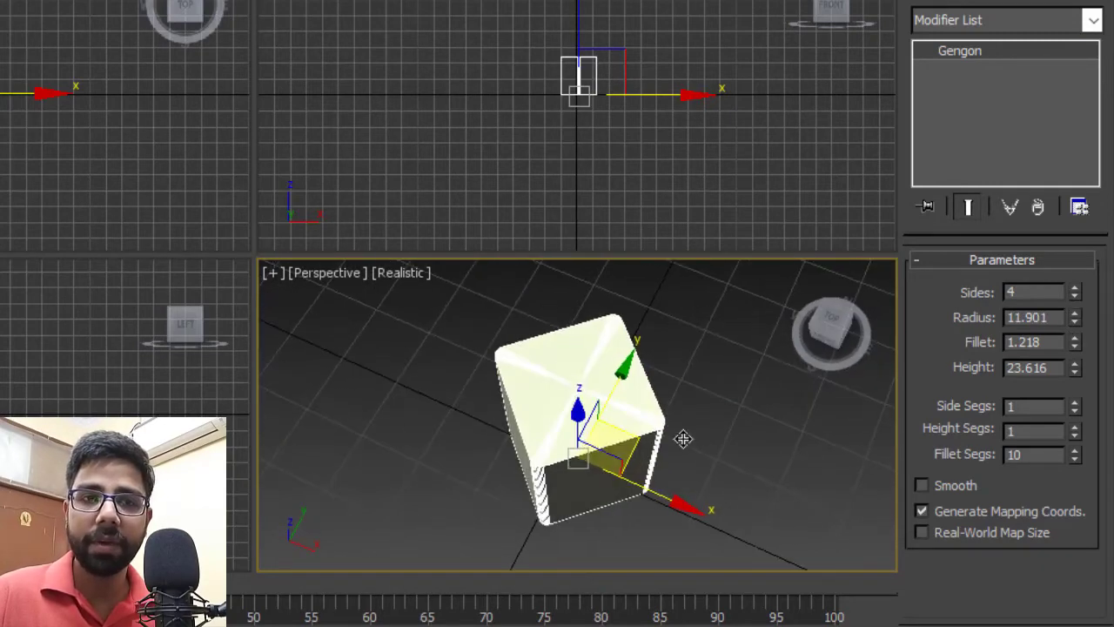
Set the gengon to 6 sides and its height to 21.491.
{"action": "left_click", "coordinate": [1076, 288]}
{"action": "left_click", "coordinate": [1076, 289]}
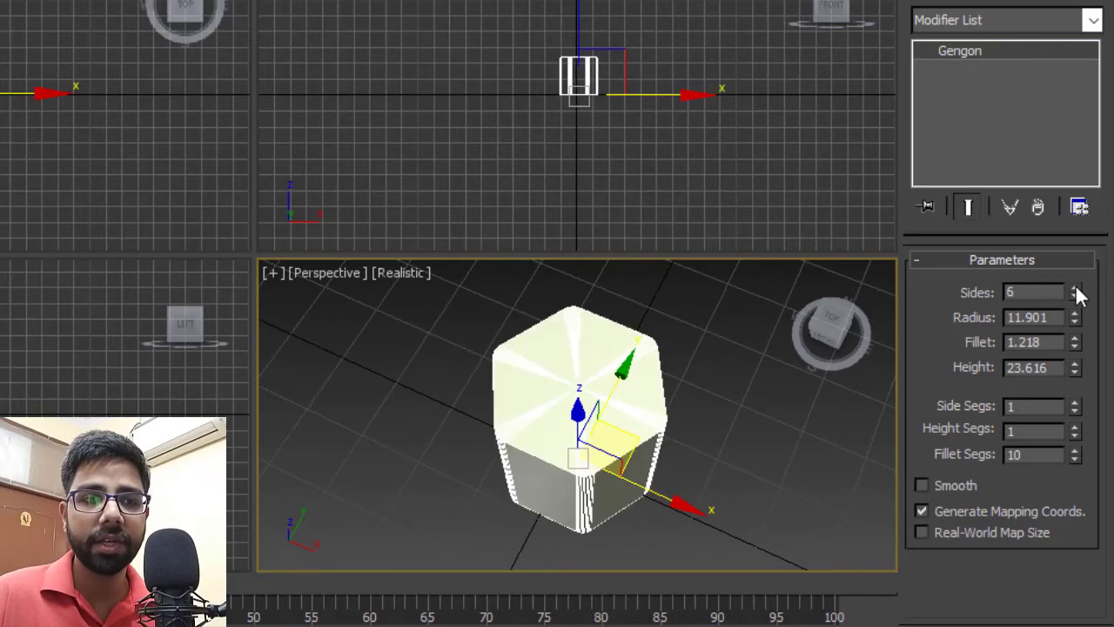
{"action": "middle_click_drag", "start_coordinate": [744, 470], "coordinate": [587, 393], "text": "alt"}
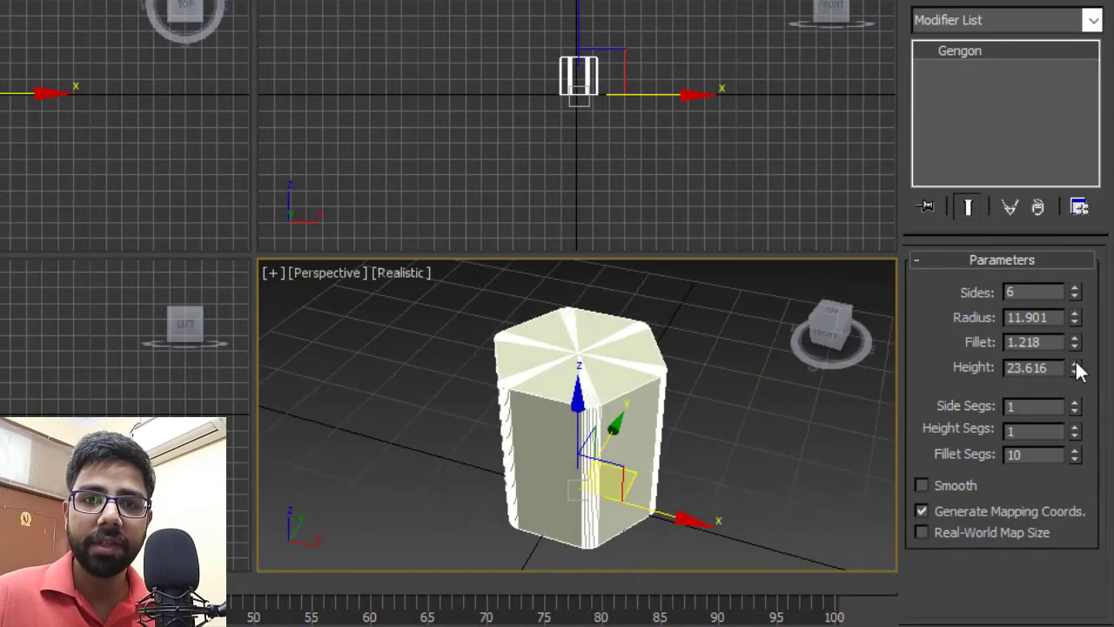
{"action": "mouse_move", "coordinate": [1079, 370]}
{"action": "left_mouse_down"}
{"action": "mouse_move", "coordinate": [1074, 316]}
{"action": "mouse_move", "coordinate": [1079, 394]}
{"action": "mouse_move", "coordinate": [1080, 358]}
{"action": "left_mouse_up"}
Subdivide the gengon with 5 side, 9 height and 7 fillet segments, with smoothing enabled.
{"action": "left_click", "coordinate": [1075, 402]}
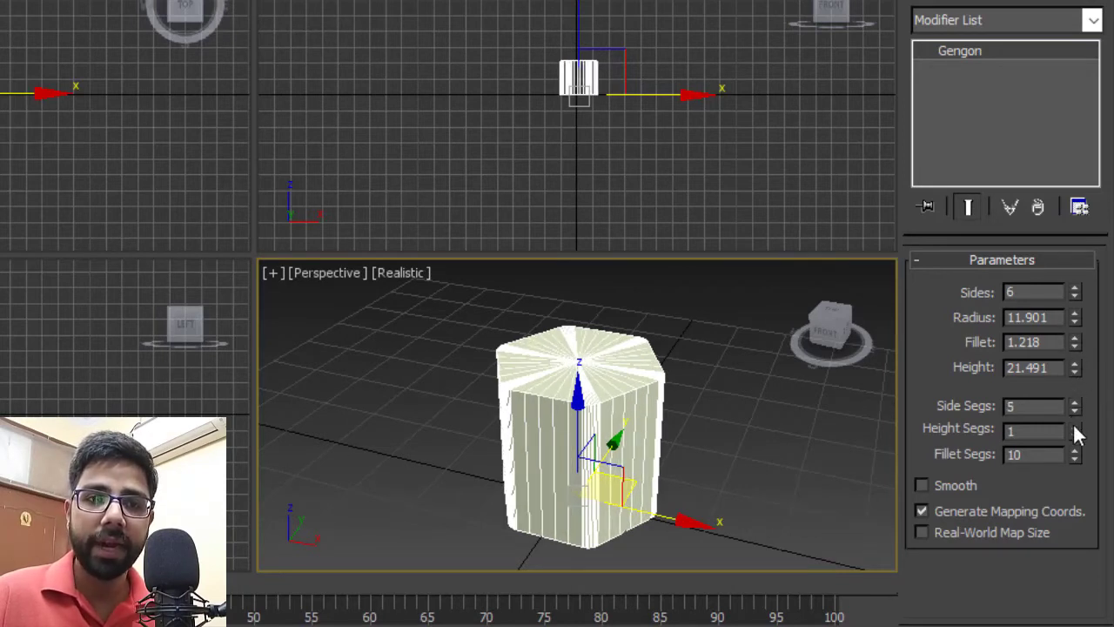
{"action": "left_click_drag", "start_coordinate": [1075, 426], "coordinate": [1077, 335]}
{"action": "mouse_move", "coordinate": [1073, 451]}
{"action": "left_mouse_down"}
{"action": "mouse_move", "coordinate": [1081, 424]}
{"action": "mouse_move", "coordinate": [1076, 470]}
{"action": "left_mouse_up"}
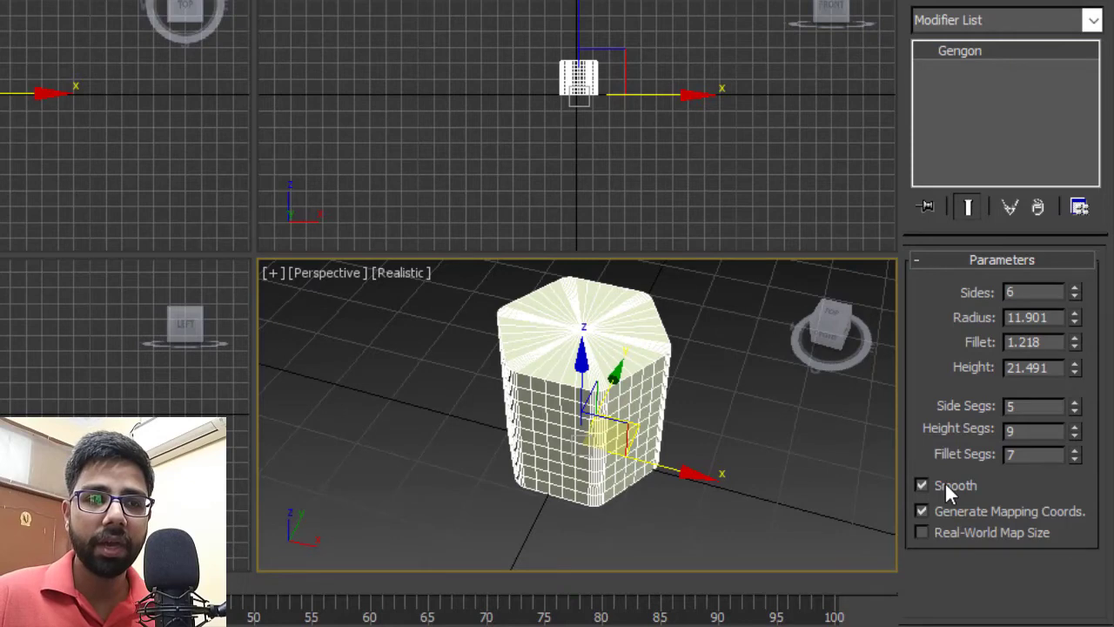
Turn off the gengon's smoothing and delete the gengon from the scene.
{"action": "left_click", "coordinate": [747, 405]}
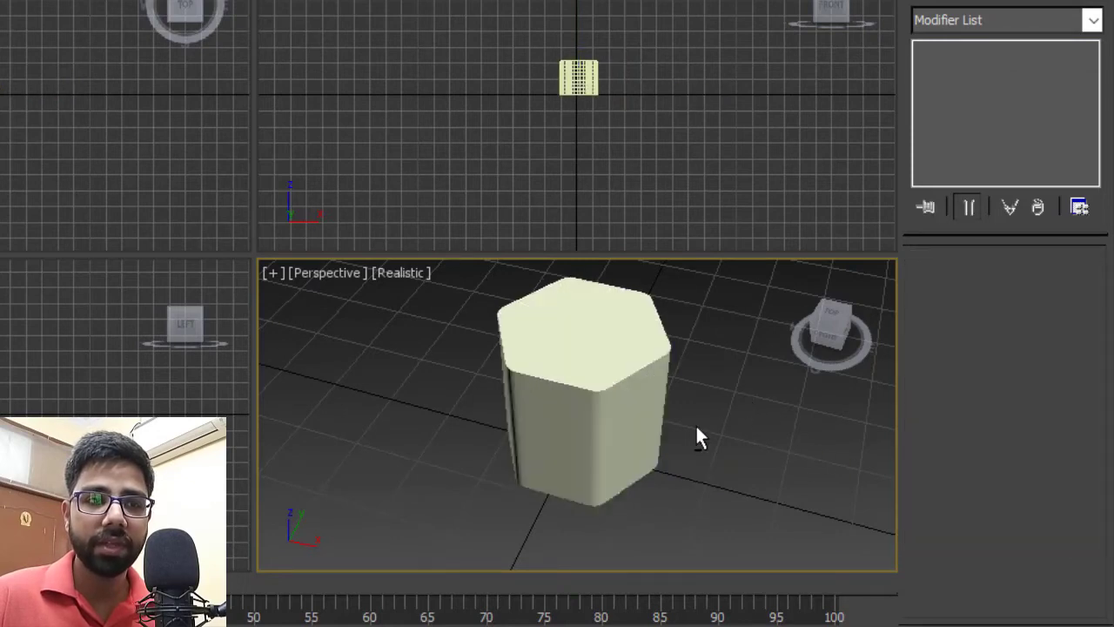
{"action": "middle_click_drag", "start_coordinate": [696, 435], "coordinate": [677, 412], "text": "alt"}
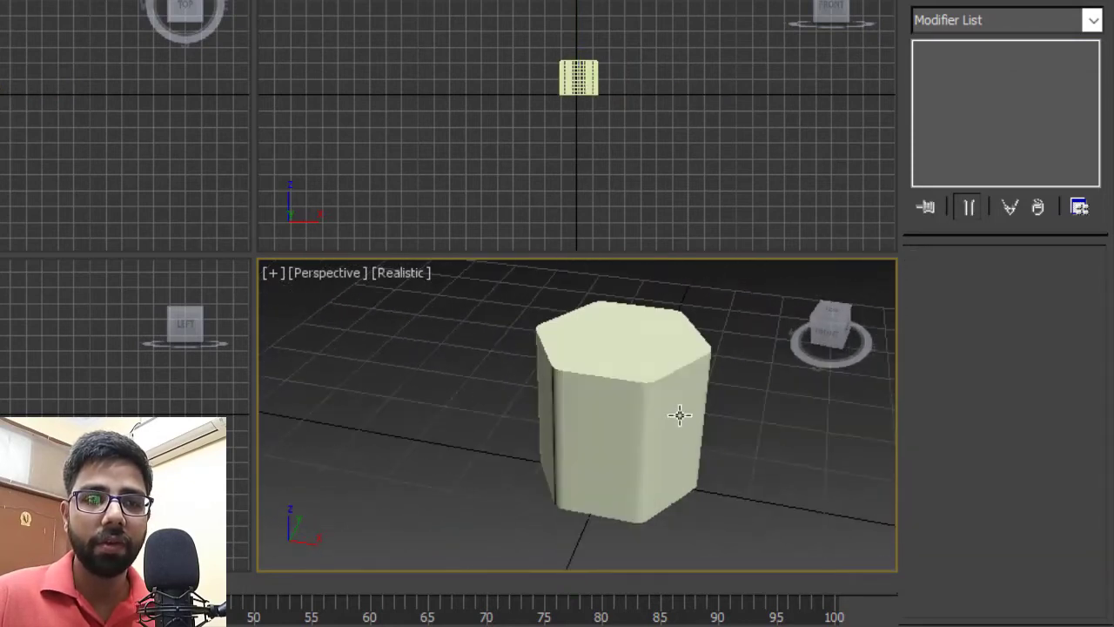
{"action": "left_click", "coordinate": [677, 399]}
{"action": "left_click", "coordinate": [937, 484]}
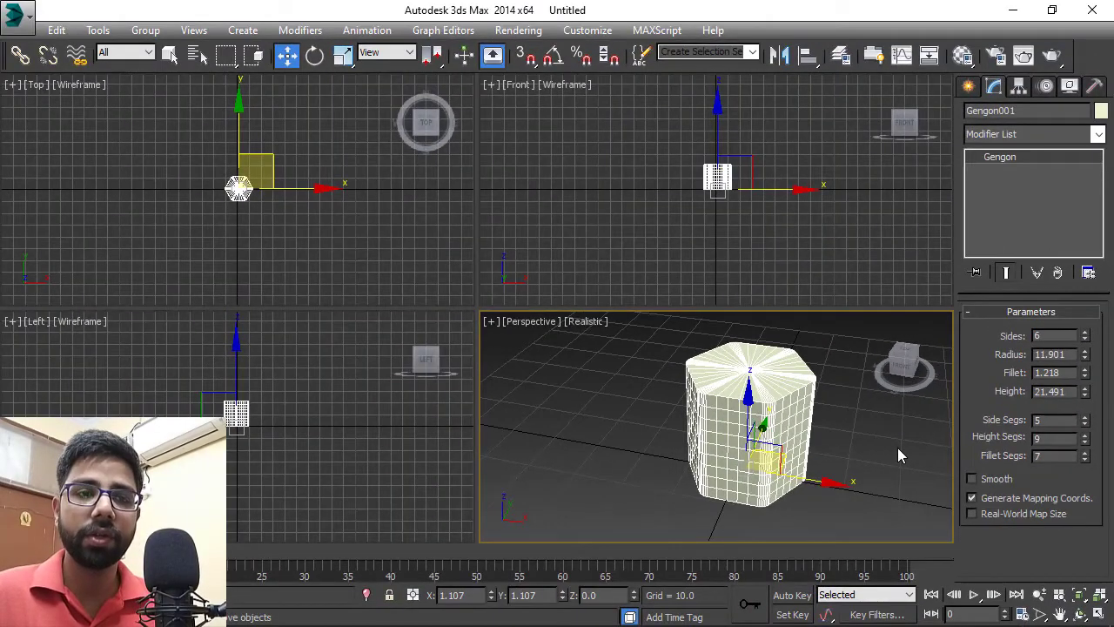
{"action": "key", "text": "Delete"}
Create a C-Ext in the Top view with back and front lengths about 37.6, side length about -44.3, height about 14.8 and widths about 7.4.
{"action": "left_click", "coordinate": [968, 86]}
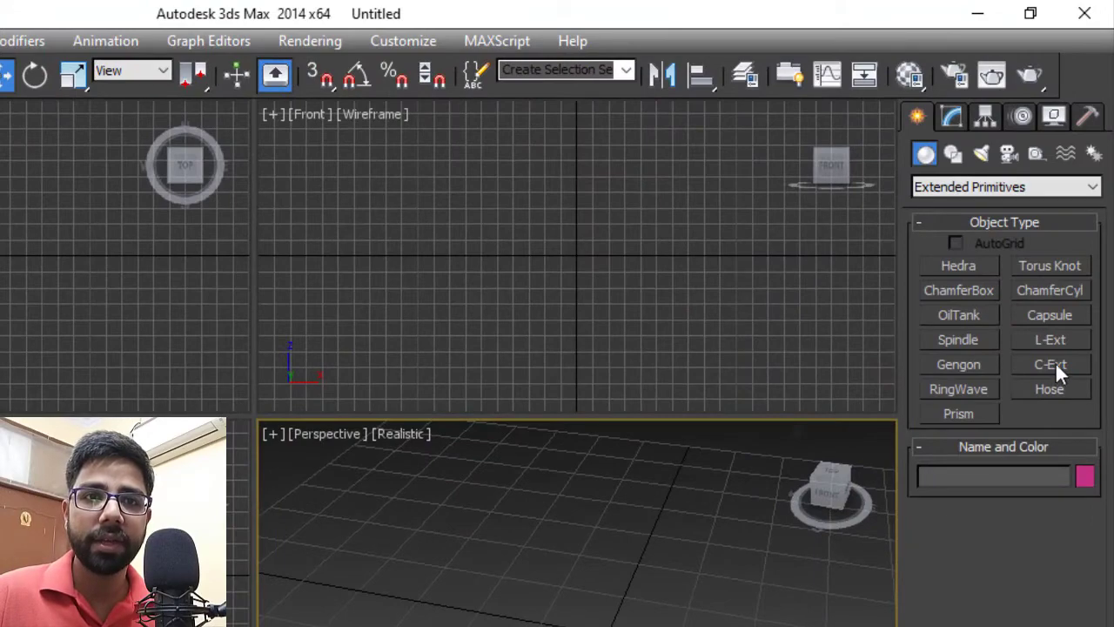
{"action": "left_click", "coordinate": [1055, 363]}
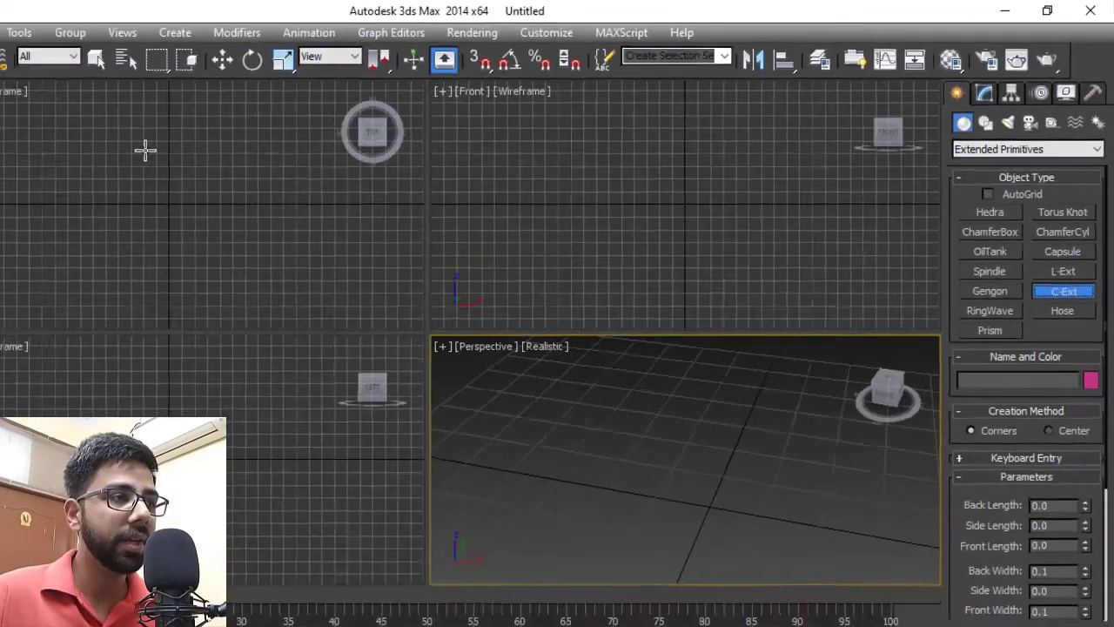
{"action": "left_click", "coordinate": [213, 135]}
{"action": "left_click_drag", "start_coordinate": [212, 136], "coordinate": [257, 186]}
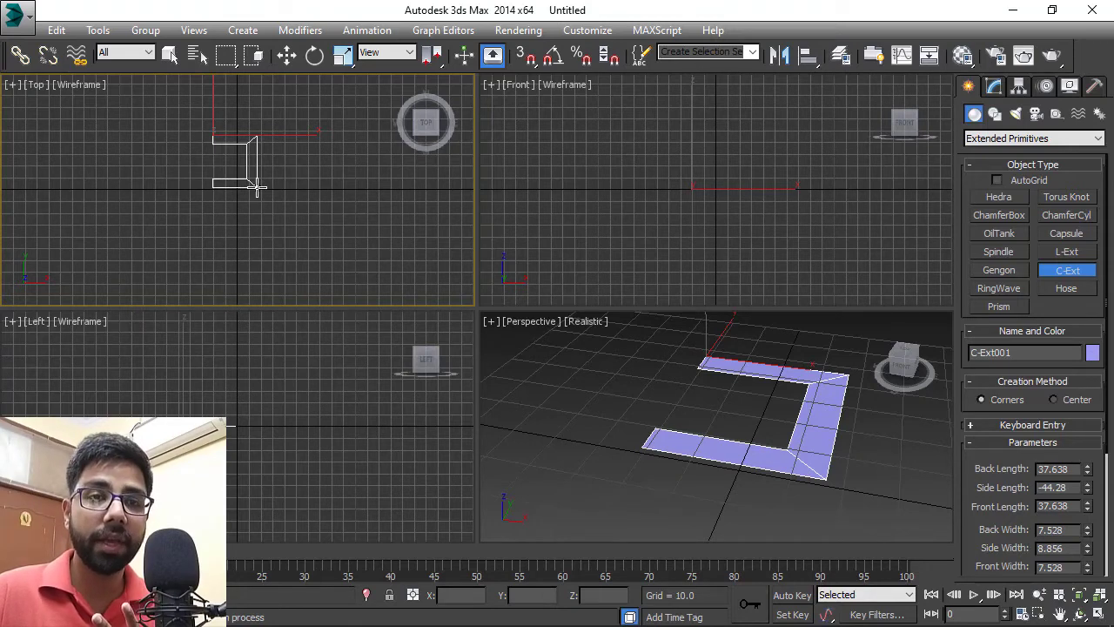
{"action": "left_click_drag", "start_coordinate": [257, 186], "coordinate": [258, 187]}
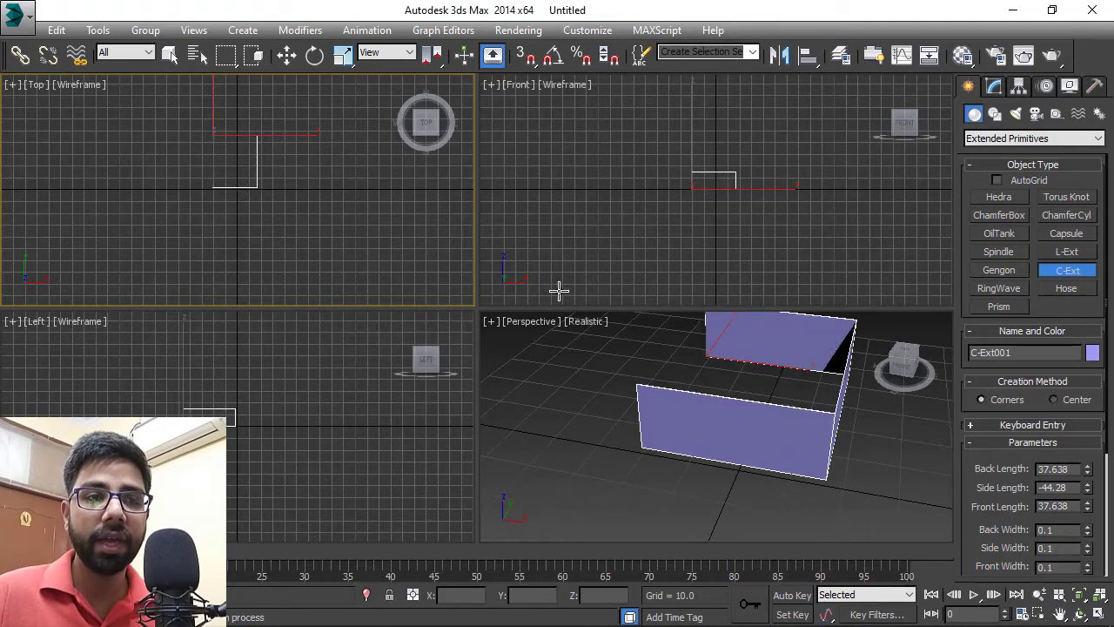
{"action": "left_click", "coordinate": [316, 181]}
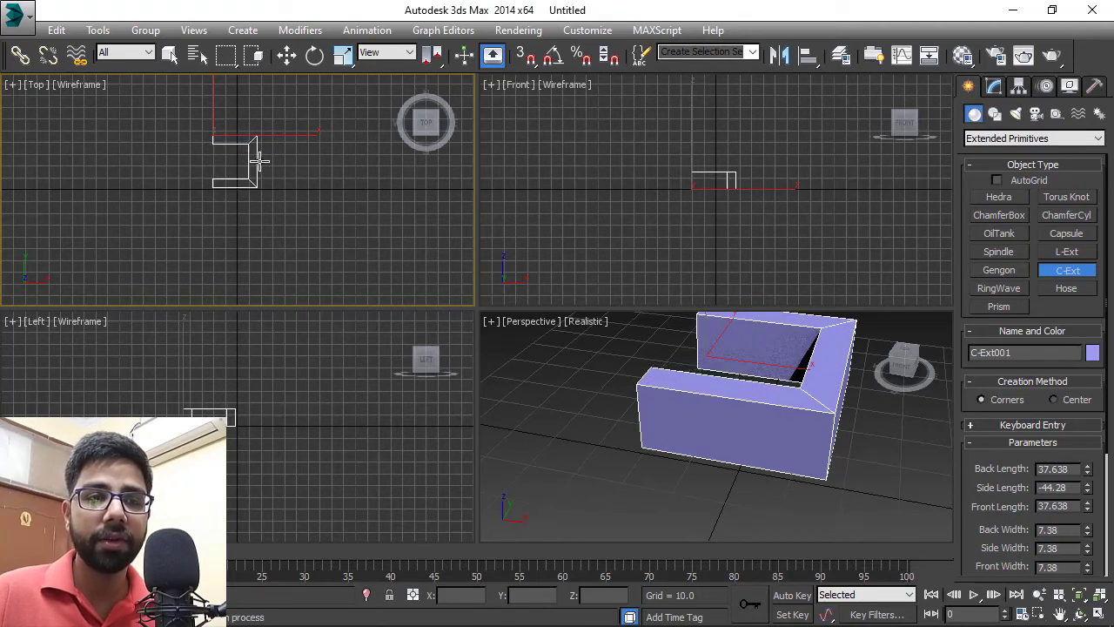
Set the C-Ext's back length to 42.531, side length to -54.465 and front length to 45.166.
{"action": "middle_click_drag", "start_coordinate": [762, 416], "coordinate": [802, 457], "text": "alt"}
{"action": "scroll", "coordinate": [975, 366], "scroll_direction": "down", "scroll_amount": 5}
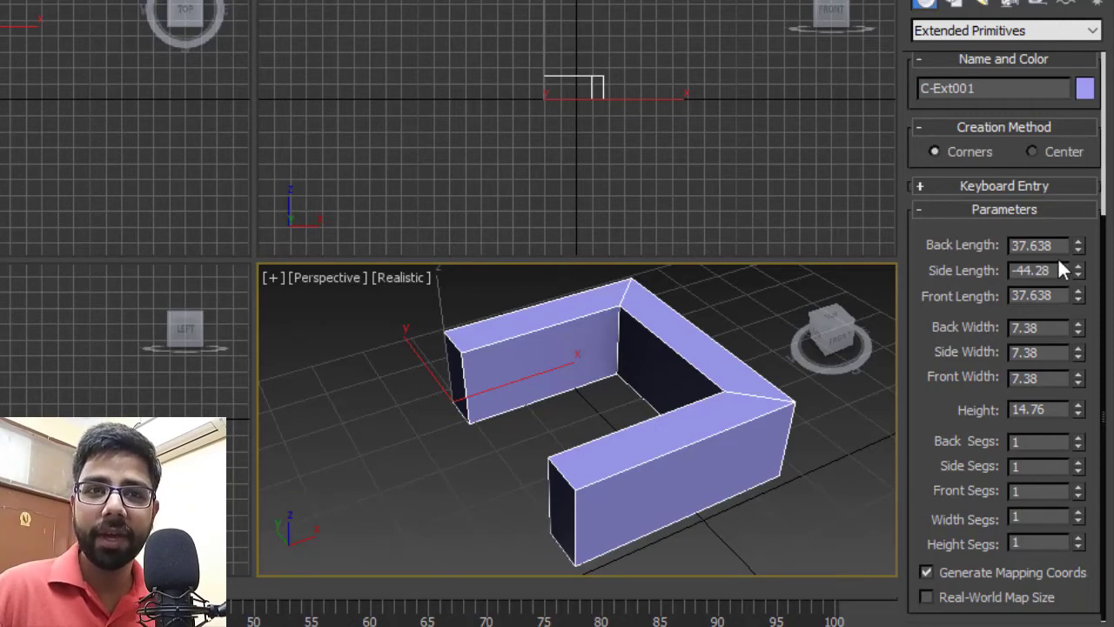
{"action": "left_click_drag", "start_coordinate": [1084, 250], "coordinate": [1108, 225]}
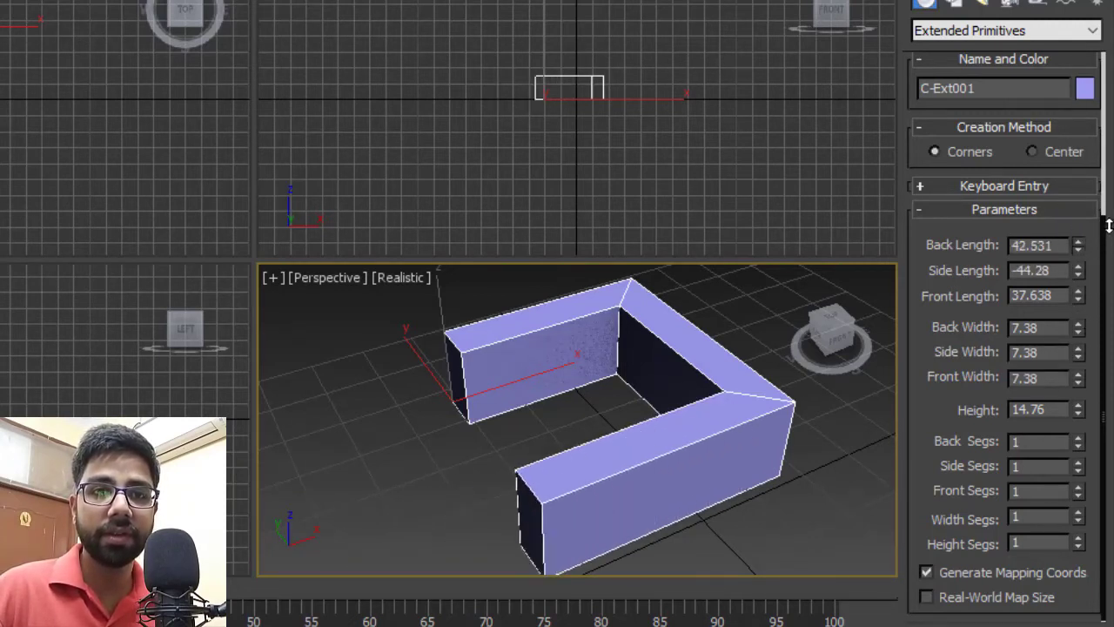
{"action": "left_click_drag", "start_coordinate": [1082, 274], "coordinate": [1076, 314]}
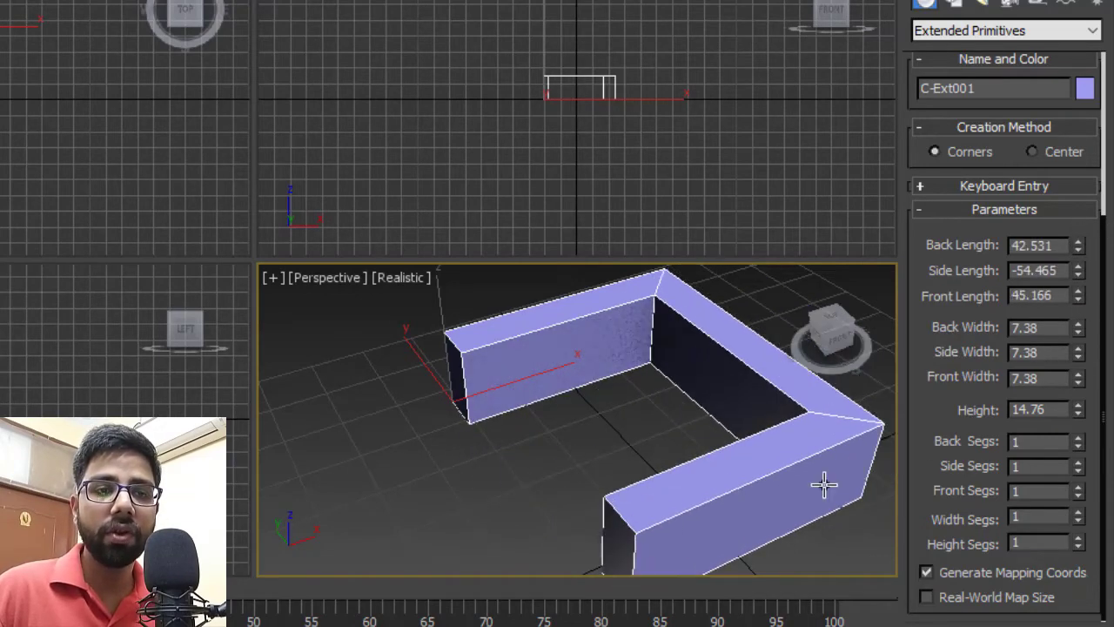
Set the C-Ext's back width to 11.734, side width to 18.967 and front width to 4.059.
{"action": "middle_click_drag", "start_coordinate": [794, 477], "coordinate": [740, 469]}
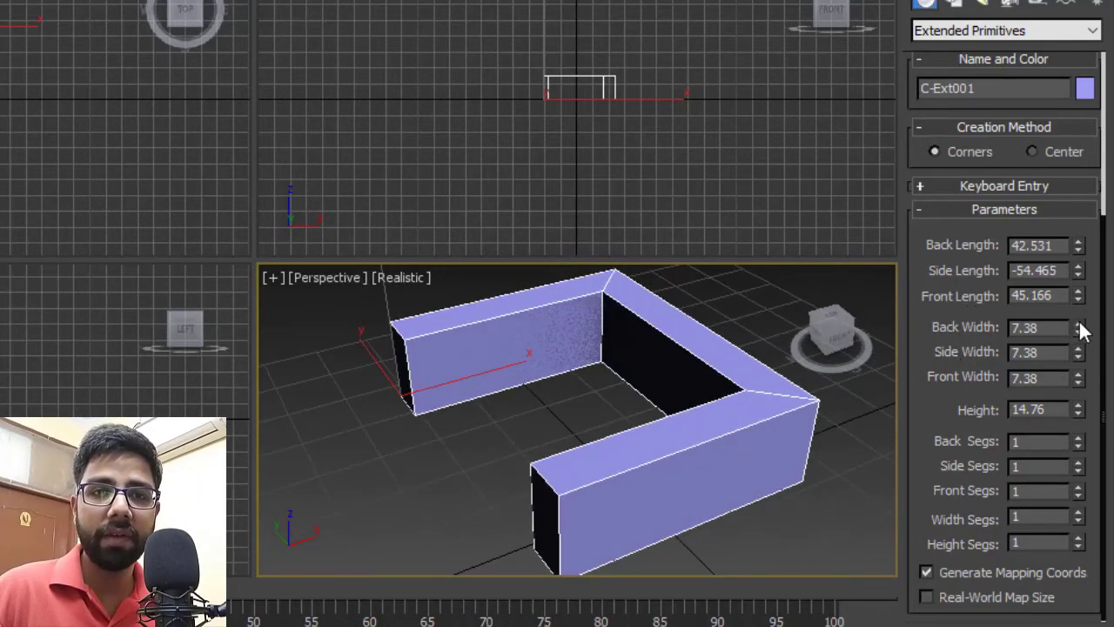
{"action": "left_click_drag", "start_coordinate": [1081, 329], "coordinate": [1074, 250]}
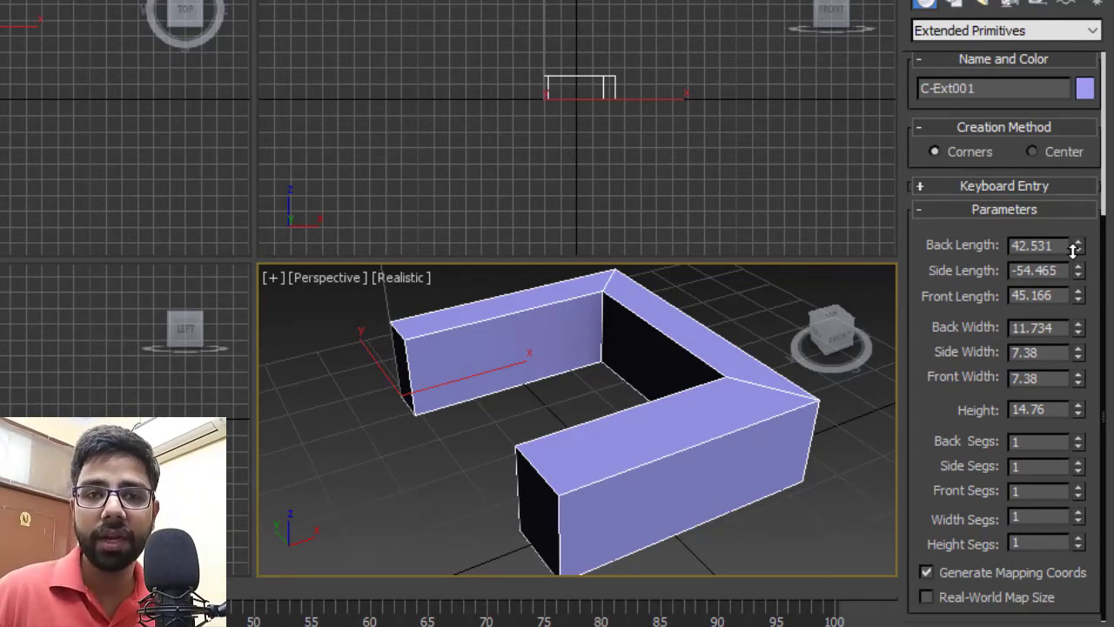
{"action": "left_click_drag", "start_coordinate": [1079, 353], "coordinate": [754, 464]}
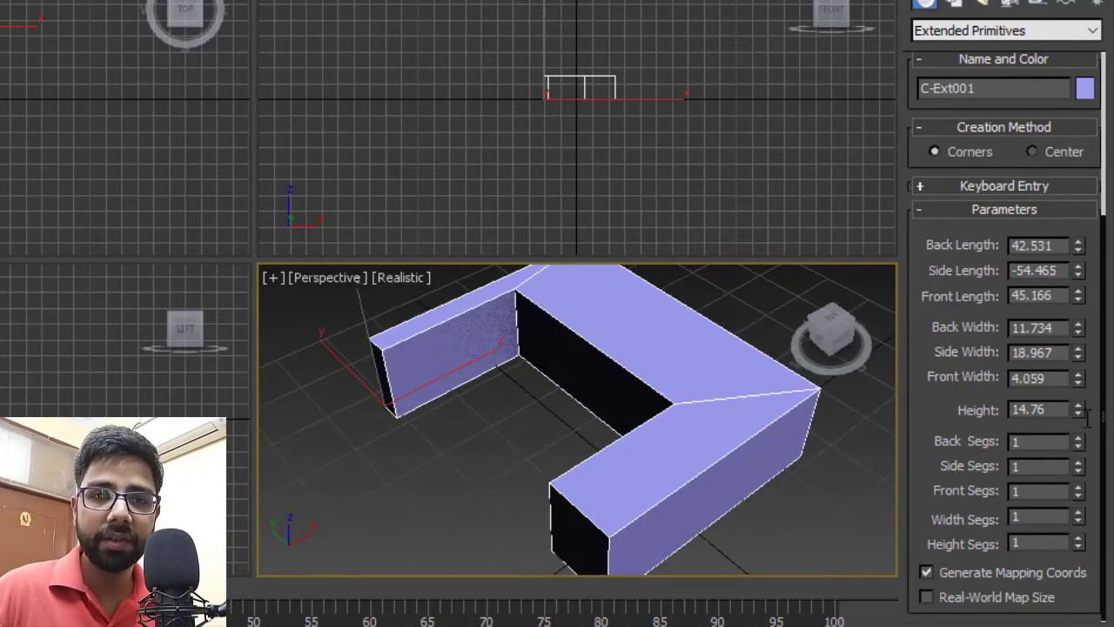
Set the C-Ext's height to 25.683.
{"action": "left_click_drag", "start_coordinate": [1080, 413], "coordinate": [845, 497]}
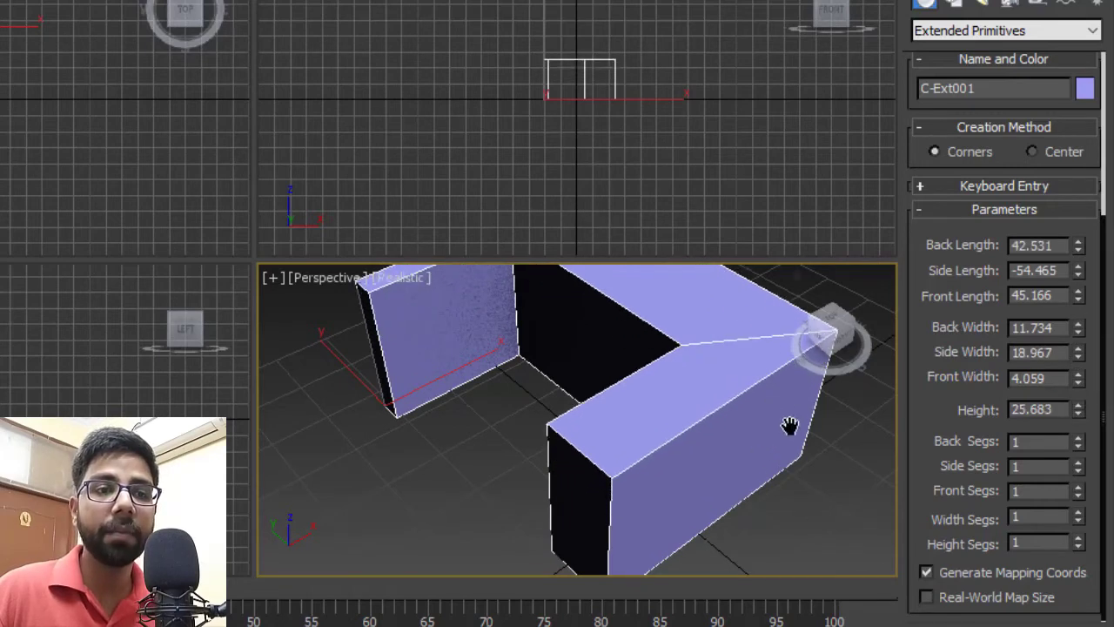
{"action": "scroll", "coordinate": [799, 475], "scroll_direction": "down", "scroll_amount": 2}
{"action": "middle_click_drag", "start_coordinate": [798, 475], "coordinate": [764, 443], "text": "alt"}
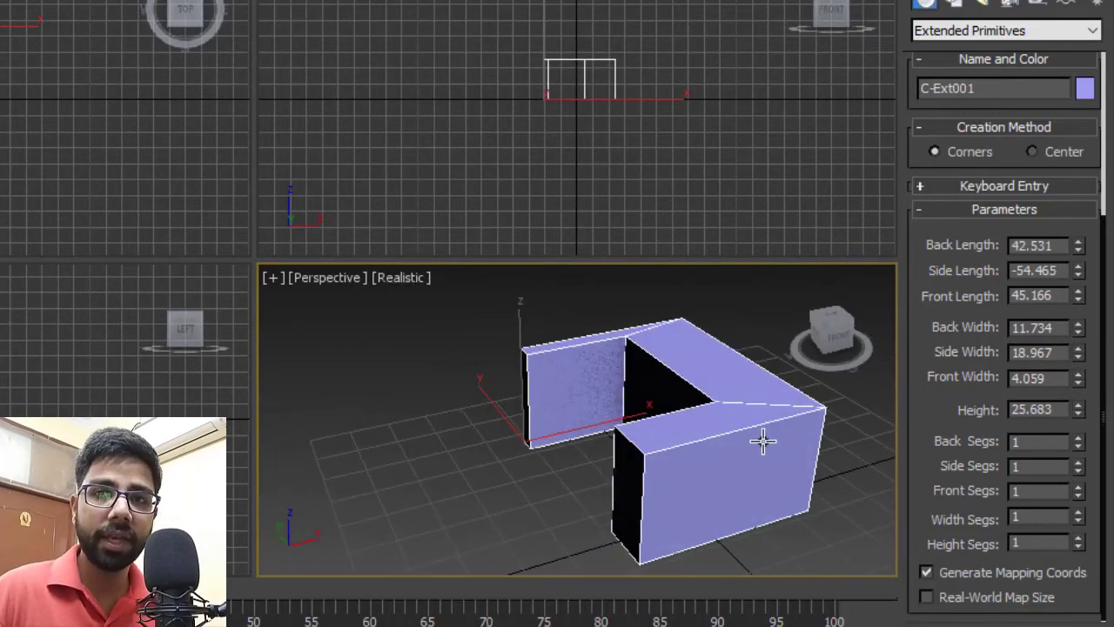
{"action": "middle_click_drag", "start_coordinate": [765, 449], "coordinate": [760, 462], "text": "alt"}
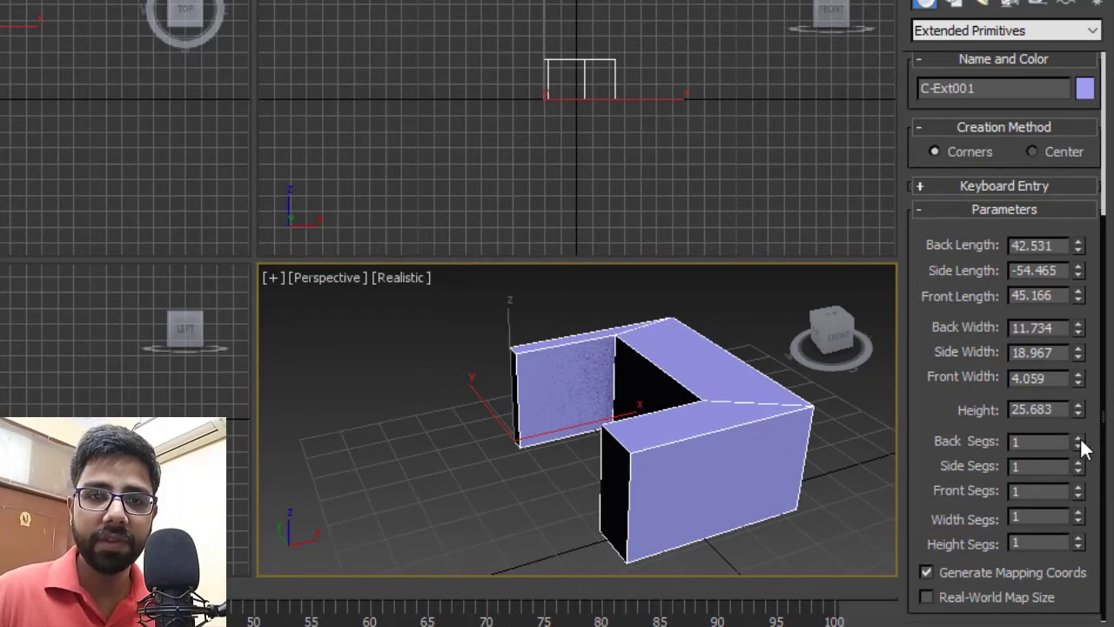
Set the C-Ext's back and side segments to 11, front segments to 12, width segments to 7 and height segments to 8.
{"action": "mouse_move", "coordinate": [1080, 438]}
{"action": "left_mouse_down"}
{"action": "mouse_move", "coordinate": [1083, 449]}
{"action": "mouse_move", "coordinate": [1074, 348]}
{"action": "mouse_move", "coordinate": [1085, 440]}
{"action": "left_mouse_up"}
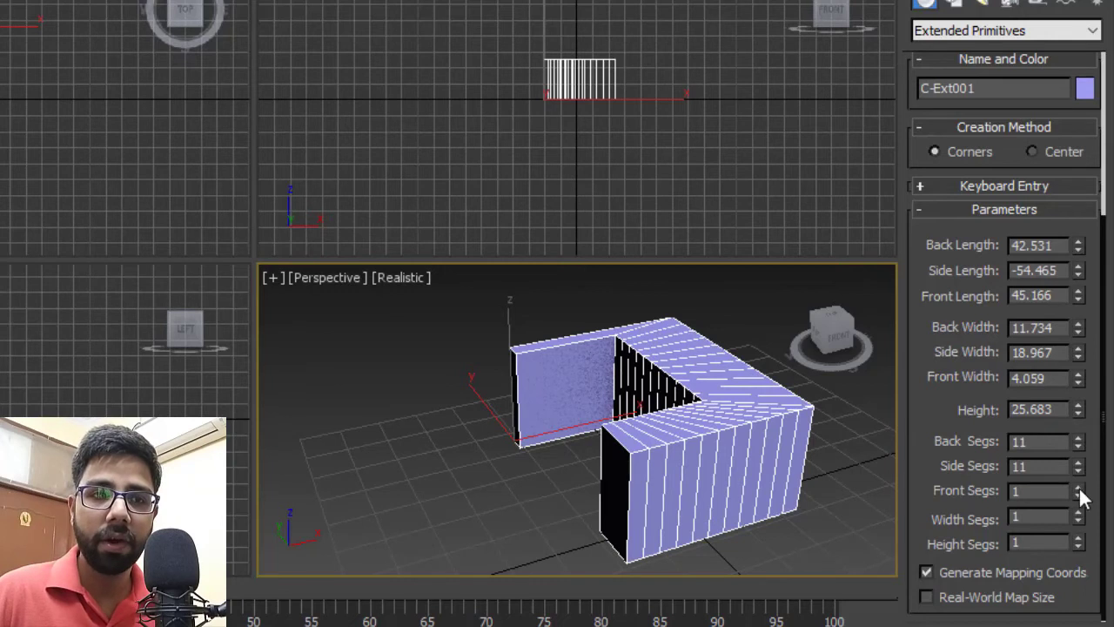
{"action": "left_click_drag", "start_coordinate": [1079, 494], "coordinate": [1078, 361]}
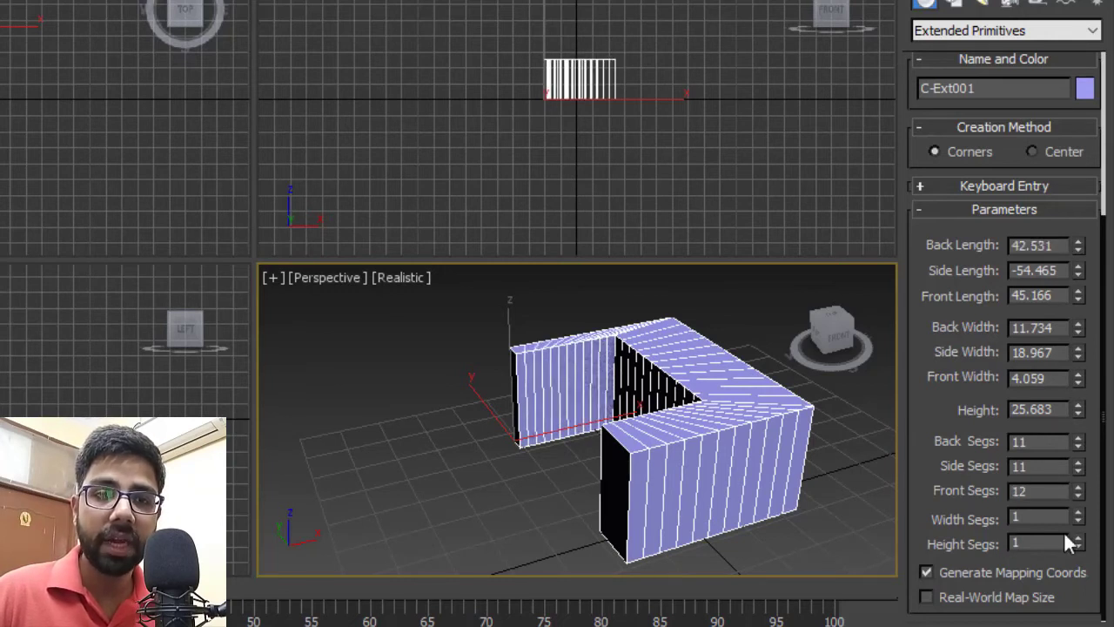
{"action": "left_click_drag", "start_coordinate": [1084, 521], "coordinate": [1074, 443]}
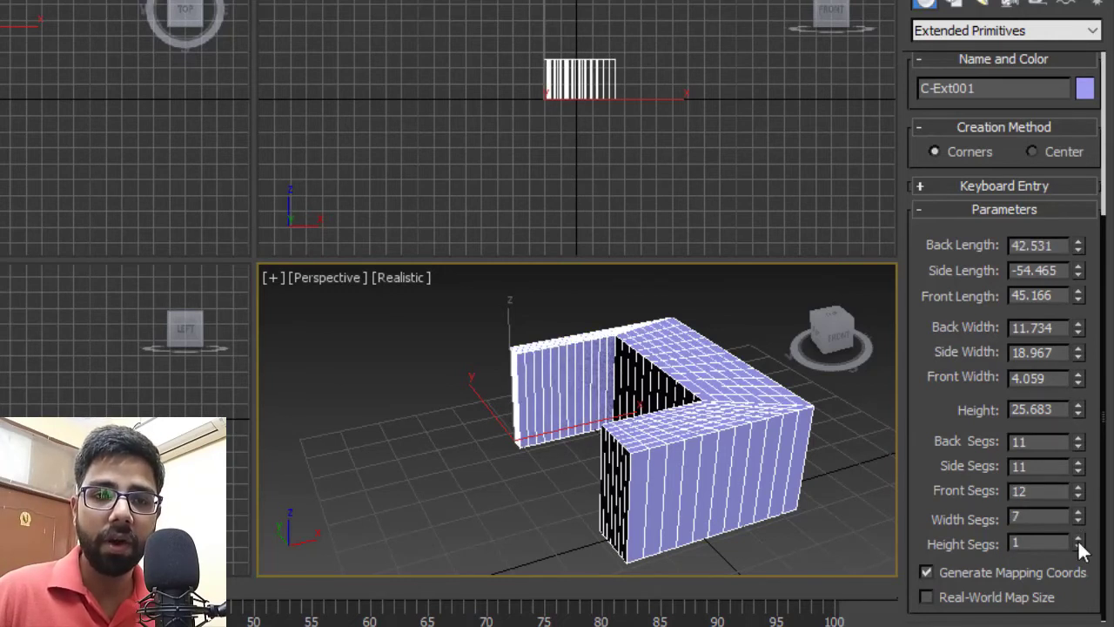
{"action": "left_click_drag", "start_coordinate": [1079, 545], "coordinate": [1078, 477]}
Inspect the segmented C-Ext in the Perspective view and delete it from the scene.
{"action": "middle_click_drag", "start_coordinate": [616, 474], "coordinate": [695, 495], "text": "alt"}
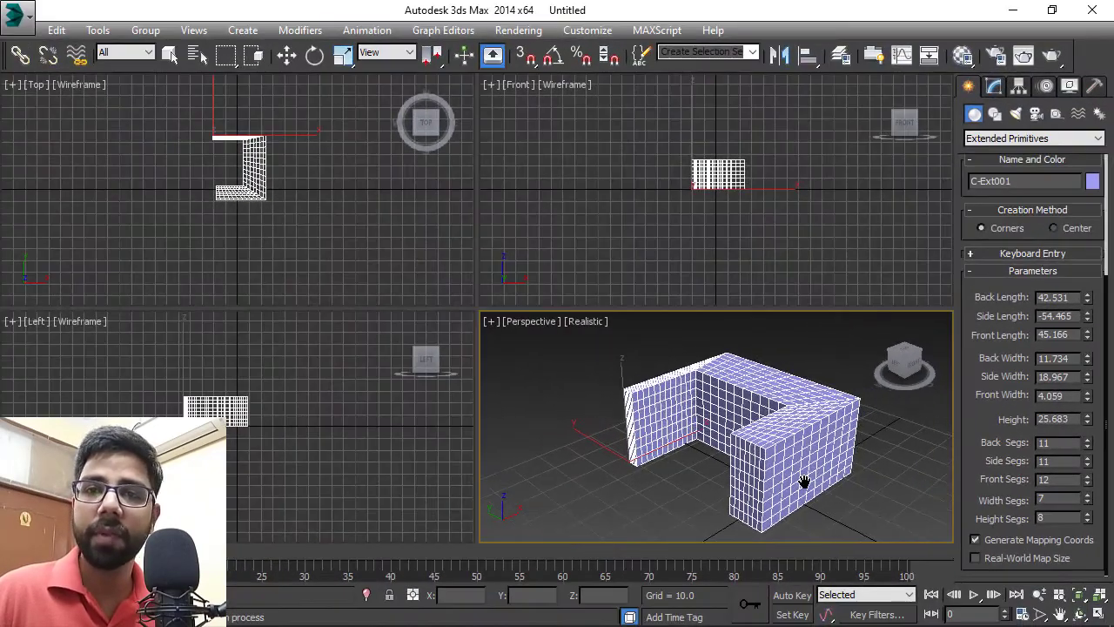
{"action": "middle_click_drag", "start_coordinate": [803, 482], "coordinate": [810, 442], "text": "alt"}
{"action": "key", "text": "w"}
{"action": "key", "text": "Delete"}
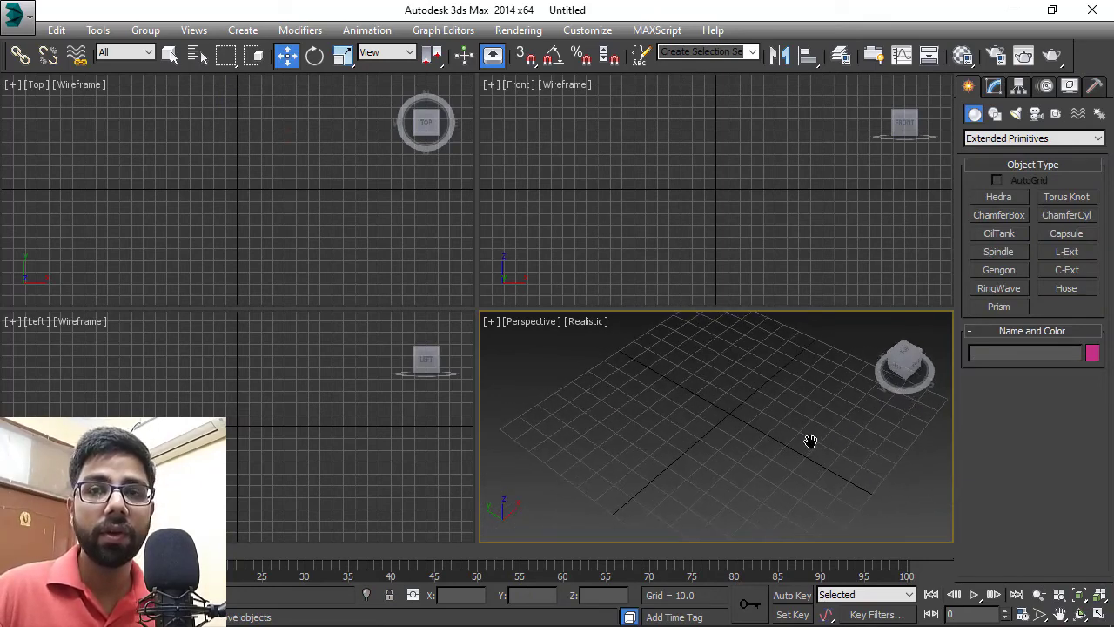